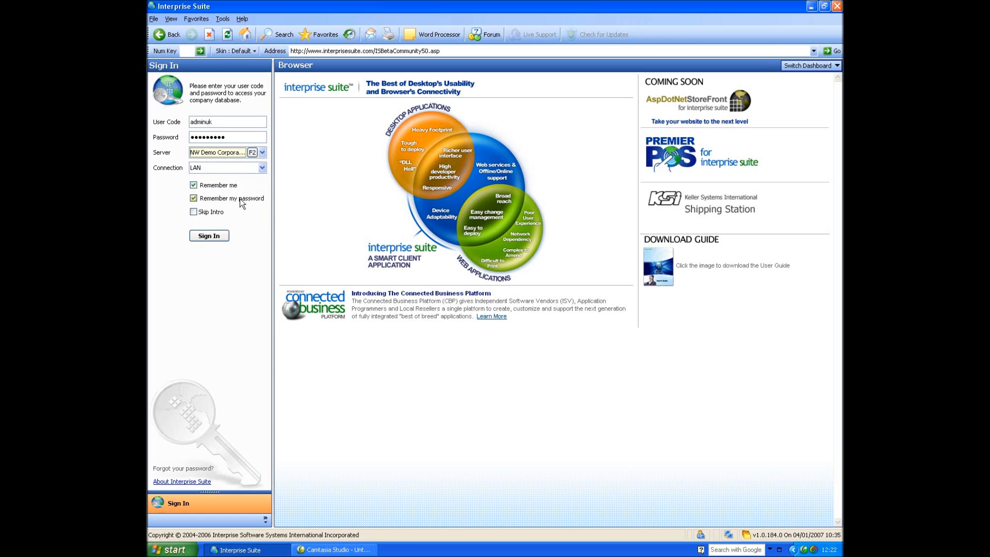
Sign in with the remembered credentials and display the System Manager's Business Intelligence dashboard.
{"action": "left_click", "coordinate": [218, 235]}
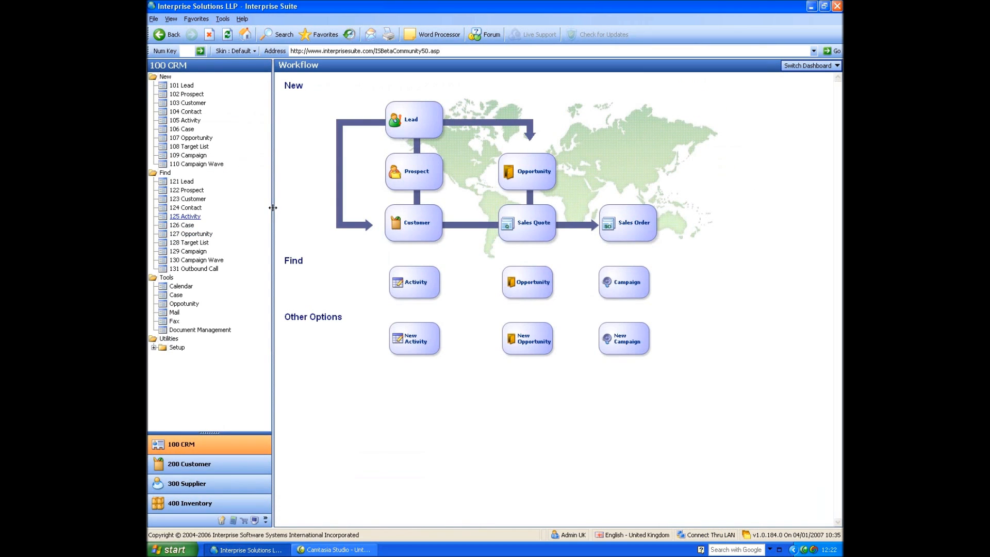
{"action": "left_click", "coordinate": [258, 520]}
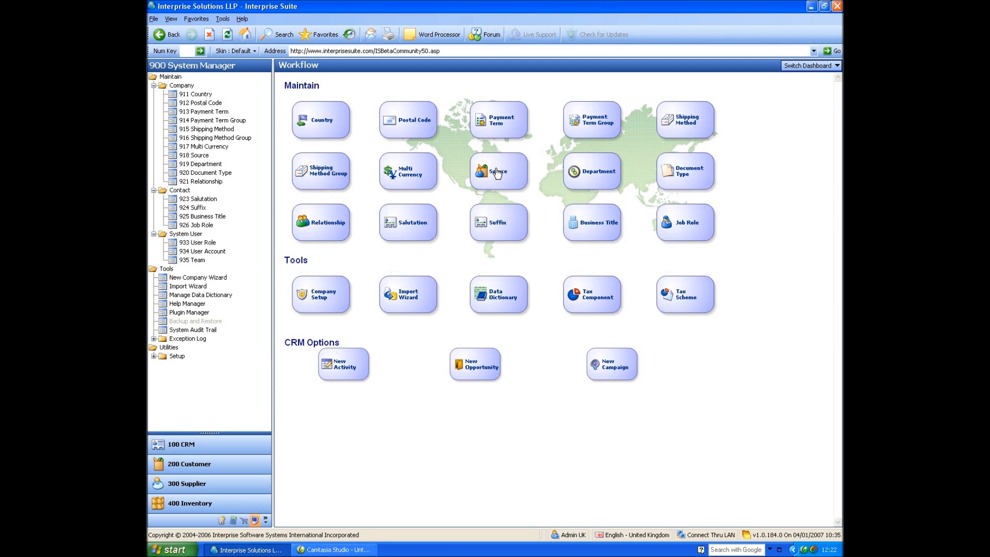
{"action": "left_click", "coordinate": [825, 67]}
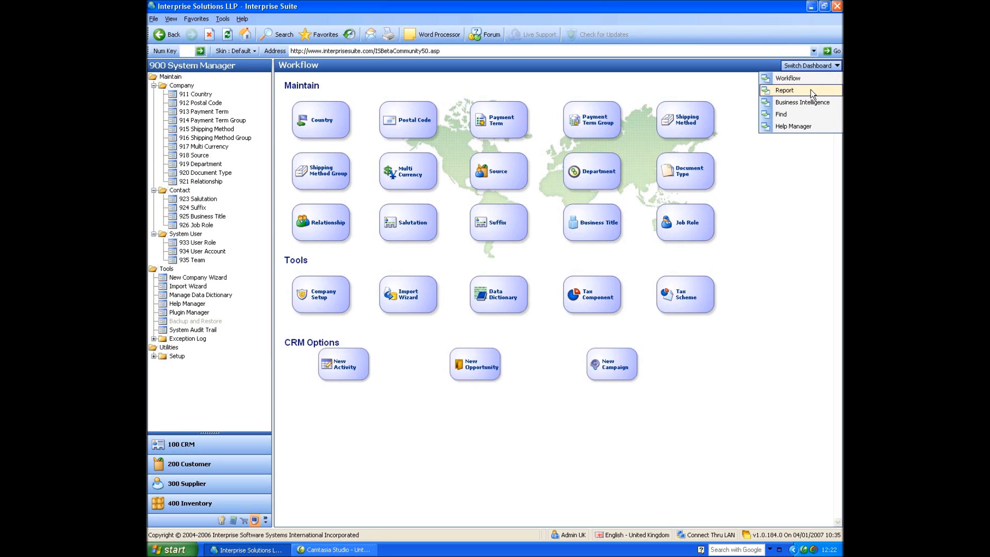
{"action": "left_click", "coordinate": [810, 102]}
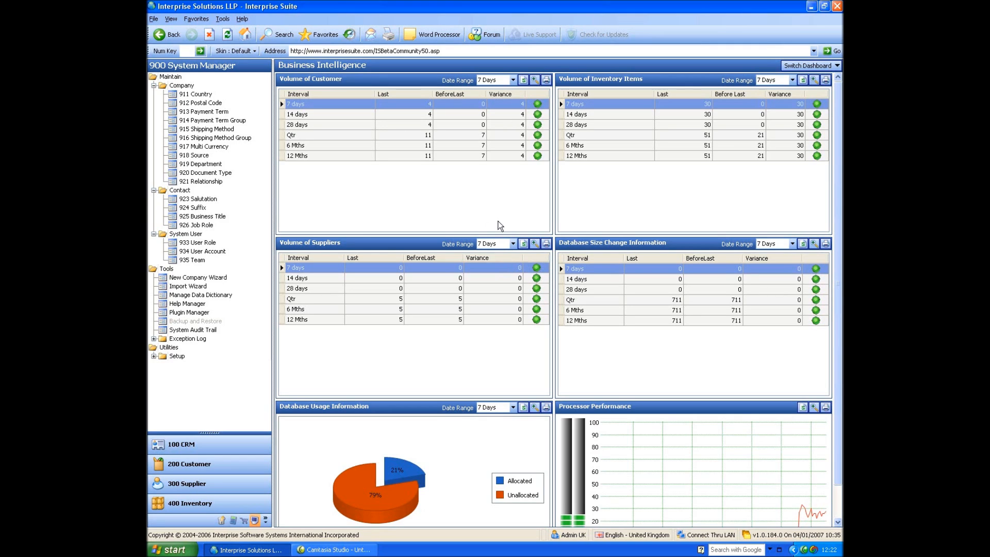
Examine the Business Intelligence dashboard, including database size change, database usage and processor performance.
{"action": "left_click", "coordinate": [711, 289]}
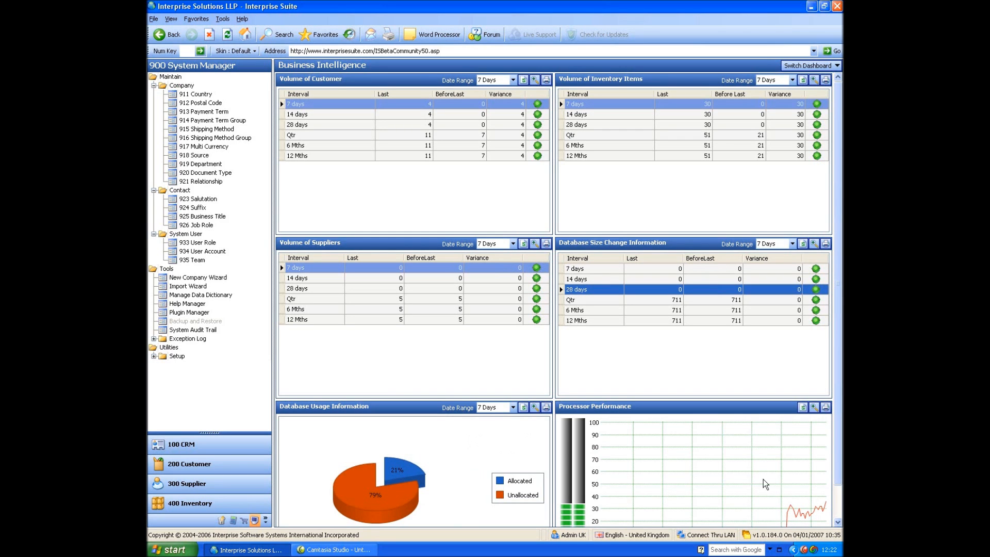
{"action": "left_click", "coordinate": [838, 522]}
{"action": "left_click", "coordinate": [838, 522]}
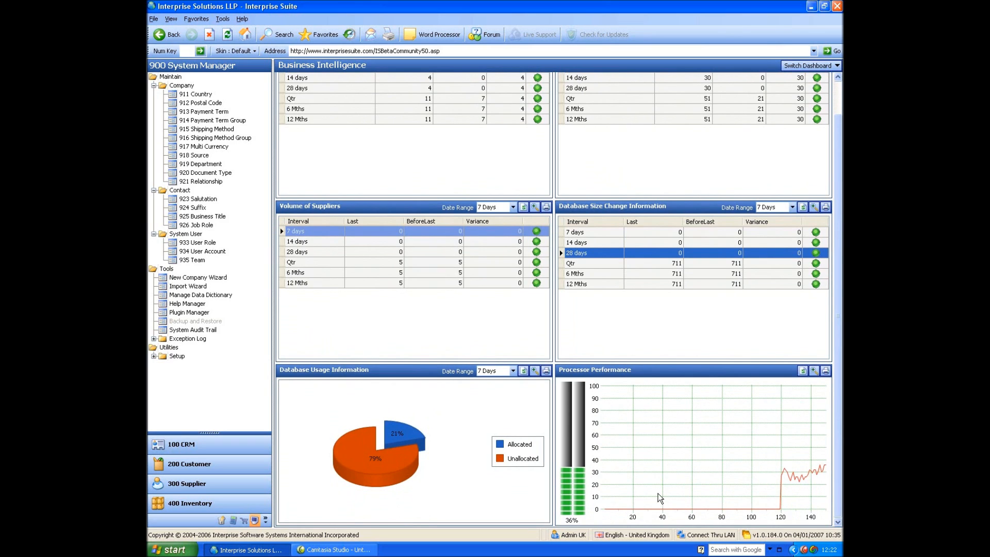
{"action": "left_click_drag", "start_coordinate": [838, 419], "coordinate": [837, 382]}
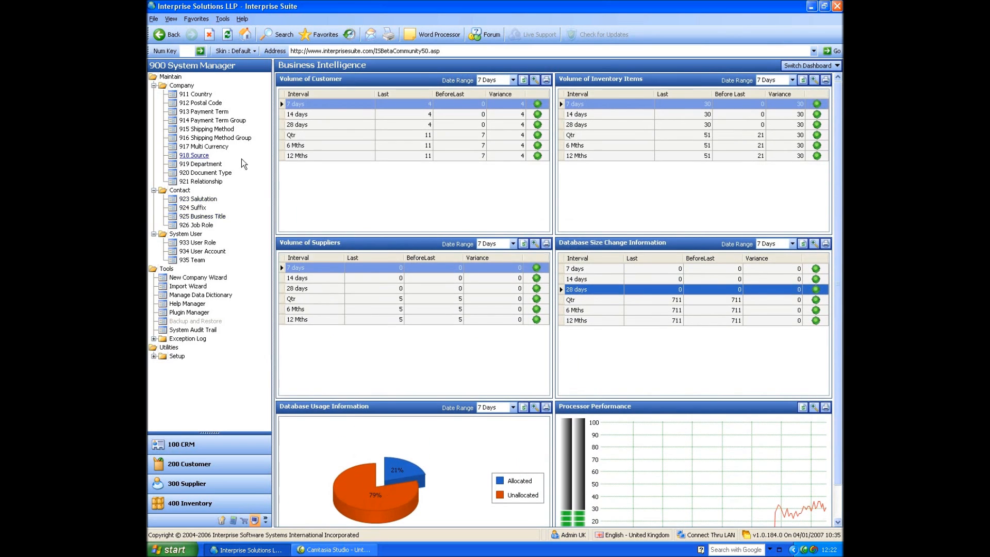
Search the enlarged Country list for "united" and open the United Kingdom record's details.
{"action": "left_click", "coordinate": [200, 95]}
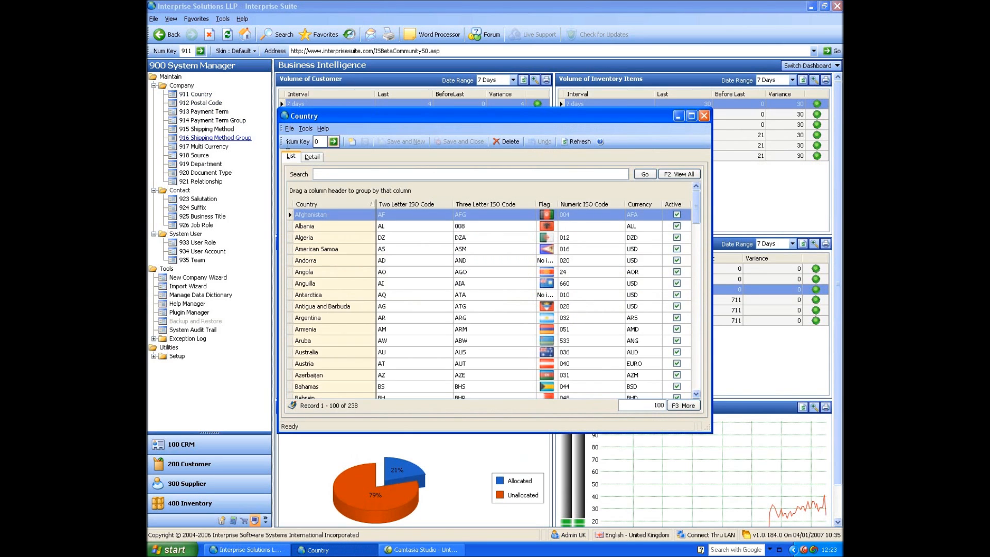
{"action": "left_click_drag", "start_coordinate": [705, 427], "coordinate": [805, 506]}
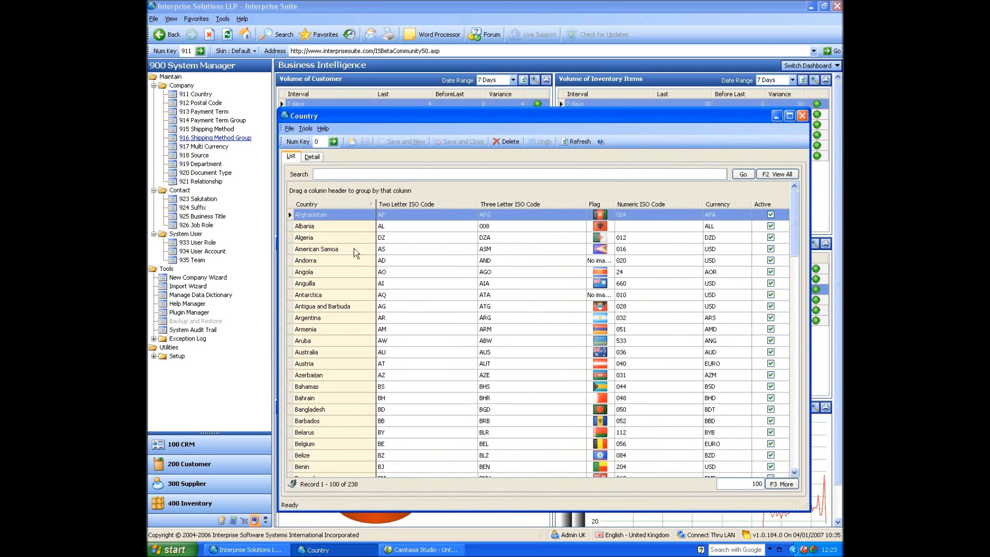
{"action": "left_click", "coordinate": [344, 175]}
{"action": "type", "text": "united"}
{"action": "key", "text": "Return"}
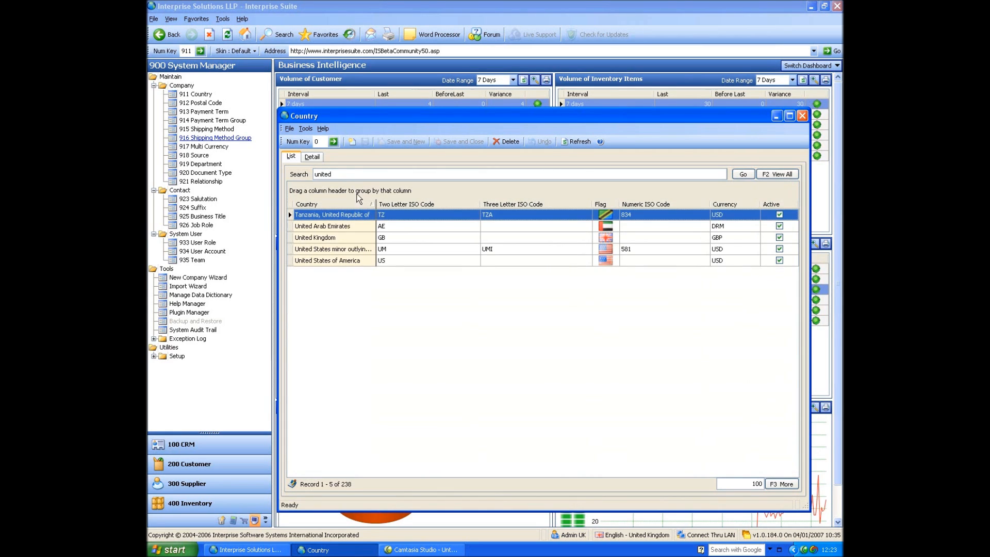
{"action": "double_click", "coordinate": [357, 238]}
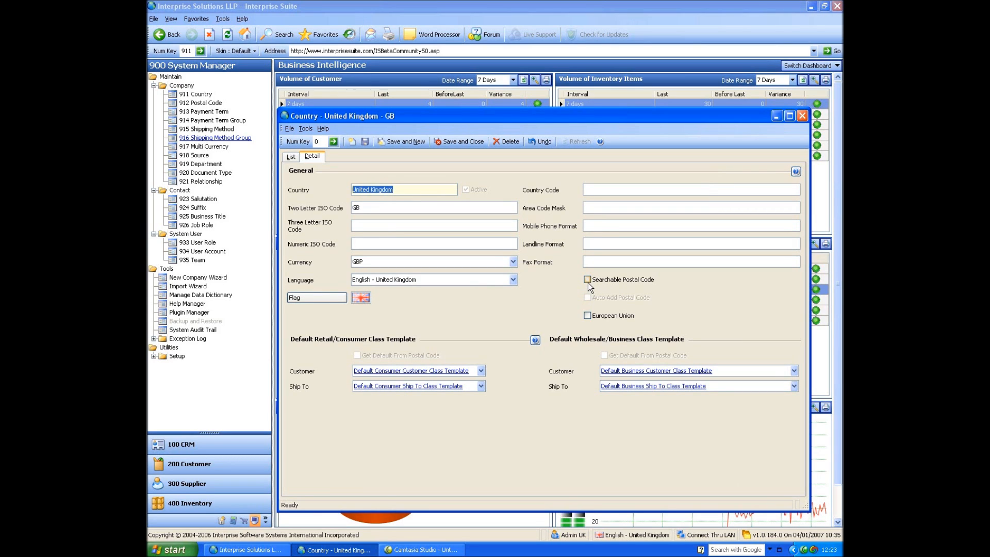
Review the United States of America country record, including its postal code options, and close the Country window.
{"action": "left_click", "coordinate": [291, 156]}
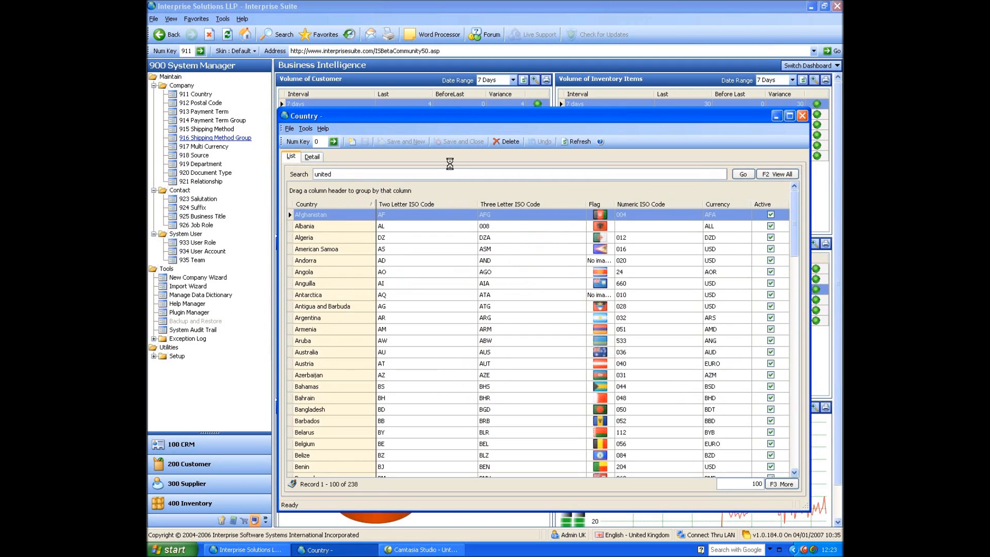
{"action": "double_click", "coordinate": [369, 260]}
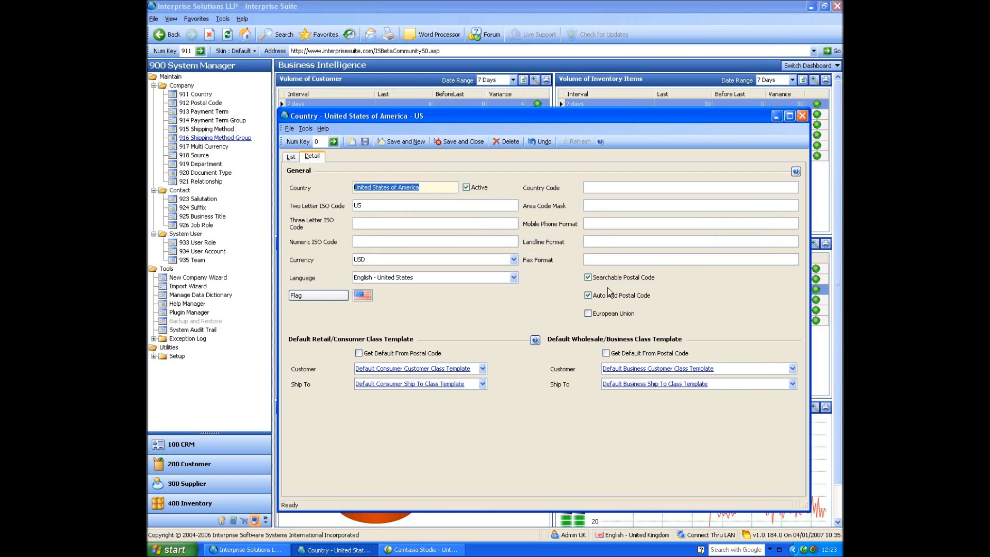
{"action": "left_click", "coordinate": [801, 115]}
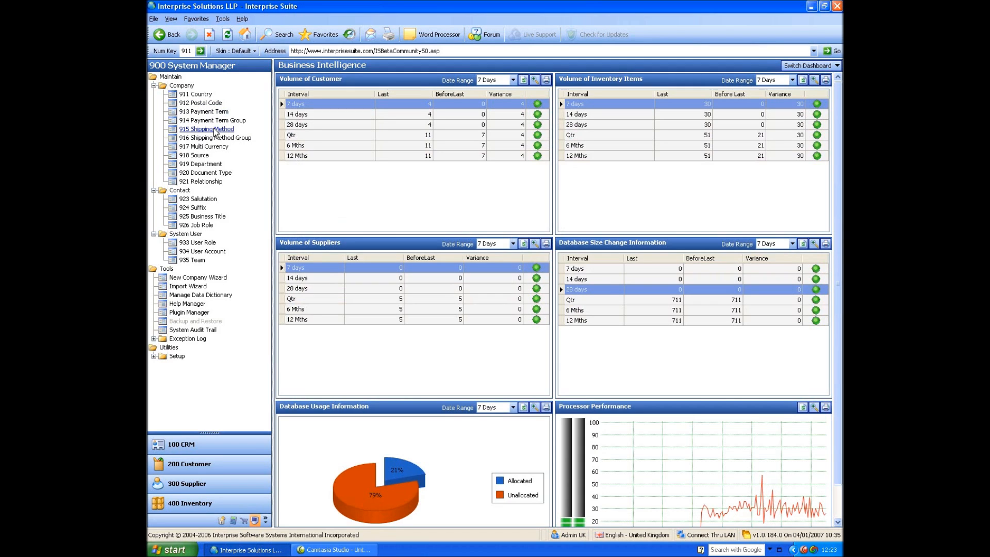
Open the NET30 2%7 payment term and review the available due types without changing the selection.
{"action": "left_click", "coordinate": [209, 112]}
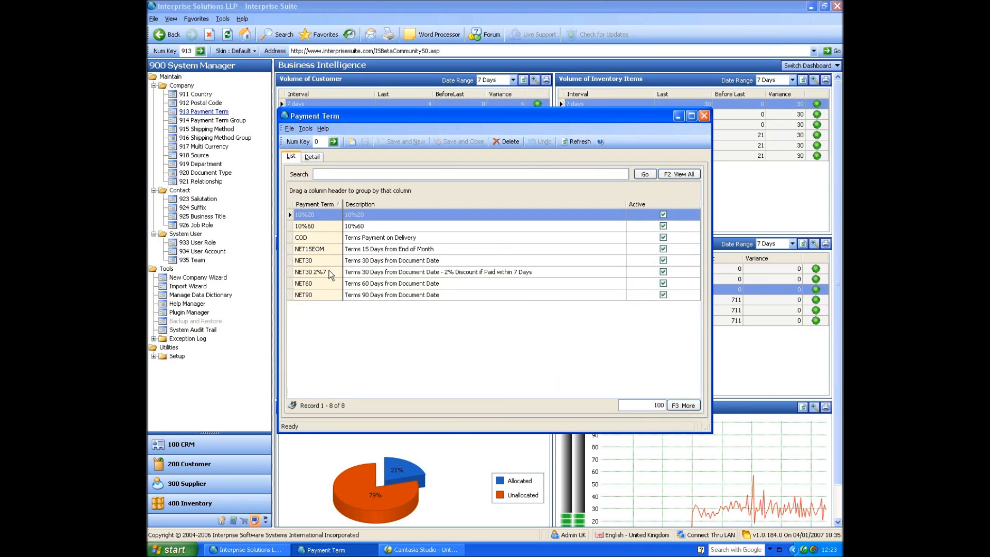
{"action": "double_click", "coordinate": [330, 271]}
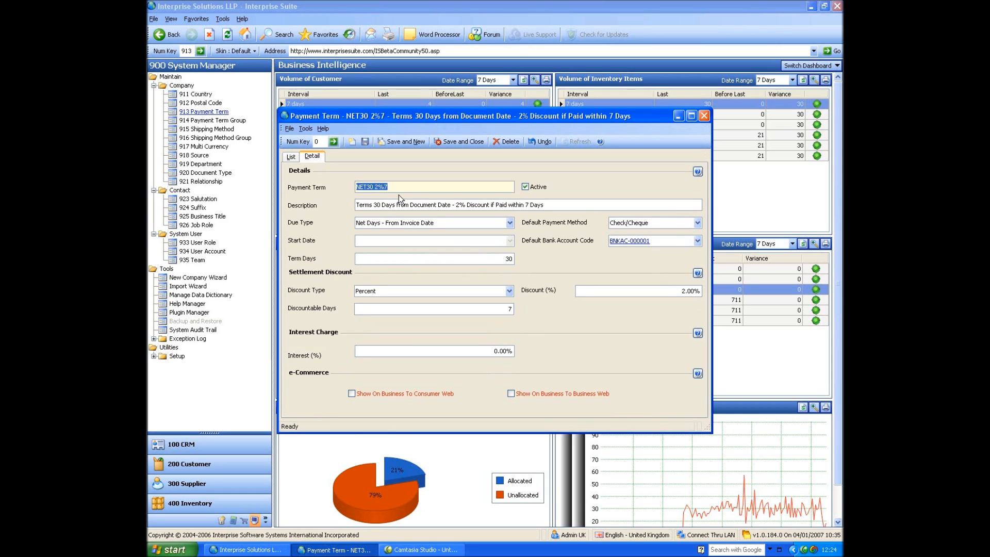
{"action": "left_click", "coordinate": [509, 222]}
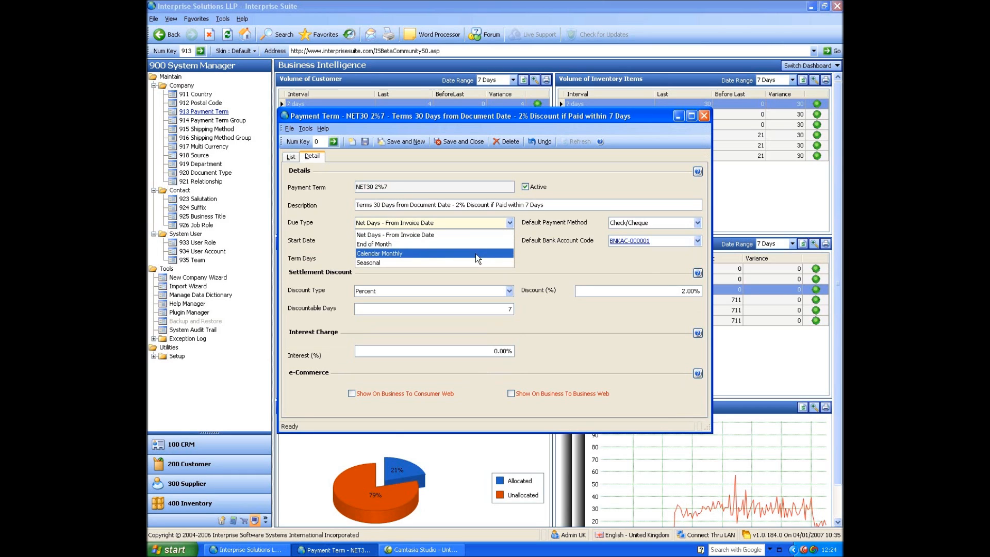
{"action": "key", "text": "Return"}
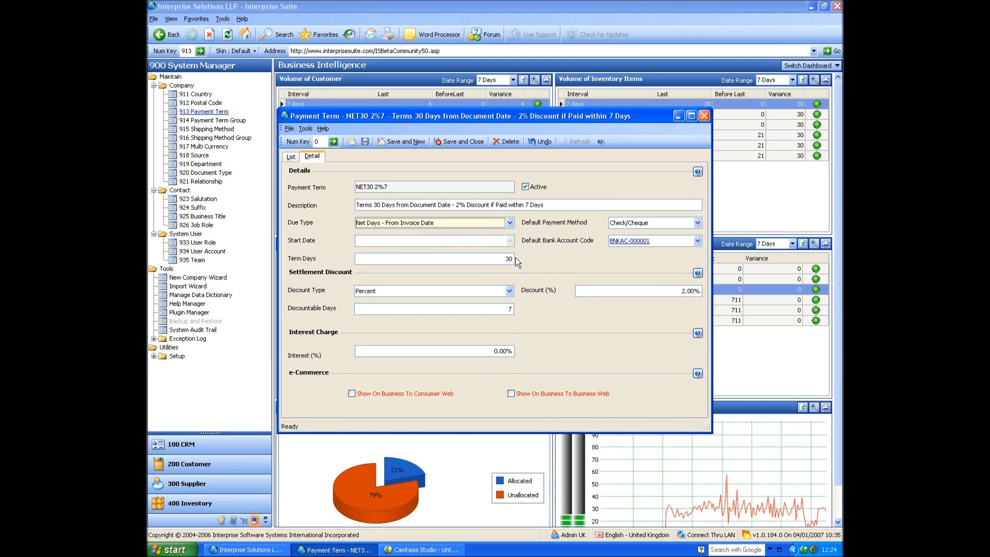
Review the settlement discount types of the payment term and close it without saving changes.
{"action": "left_click", "coordinate": [509, 291]}
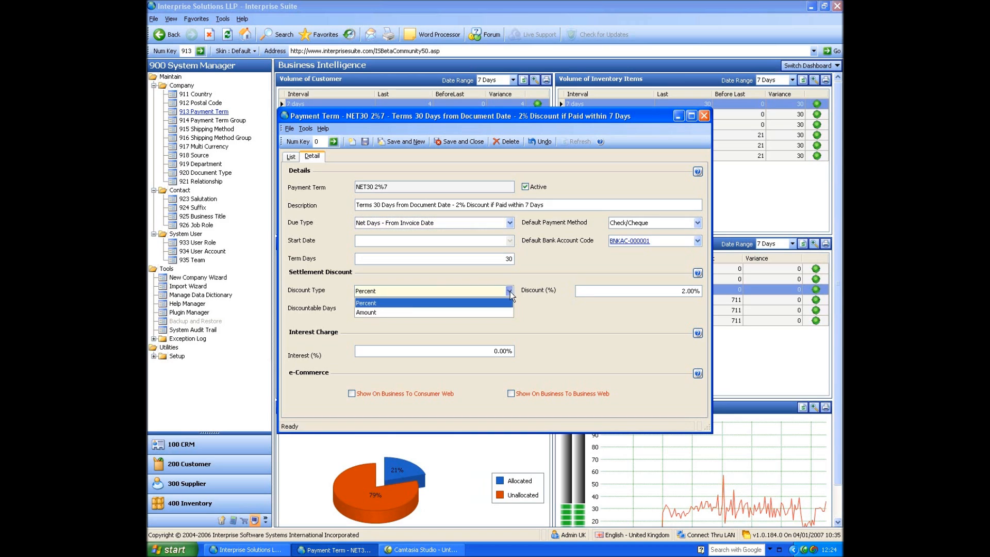
{"action": "left_click", "coordinate": [520, 292]}
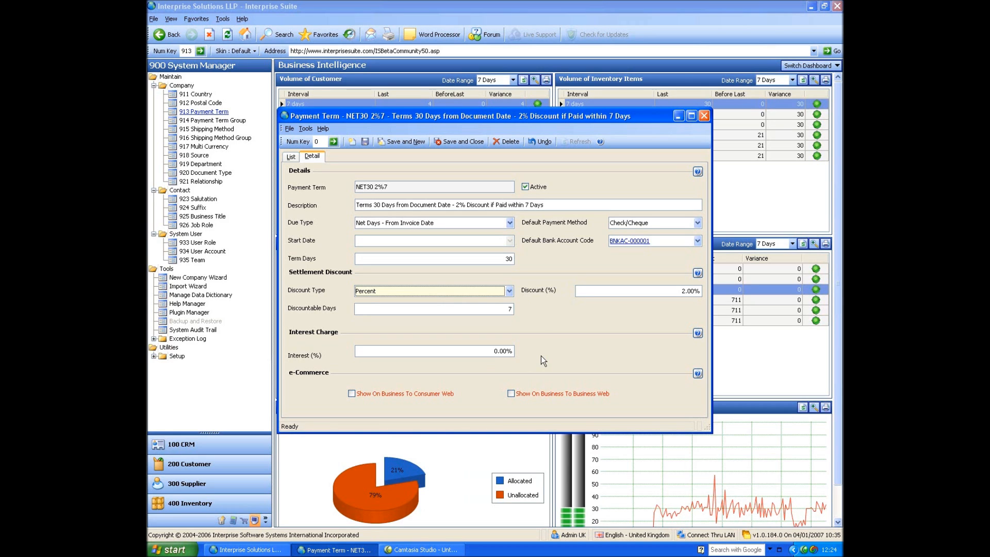
{"action": "left_click", "coordinate": [704, 116]}
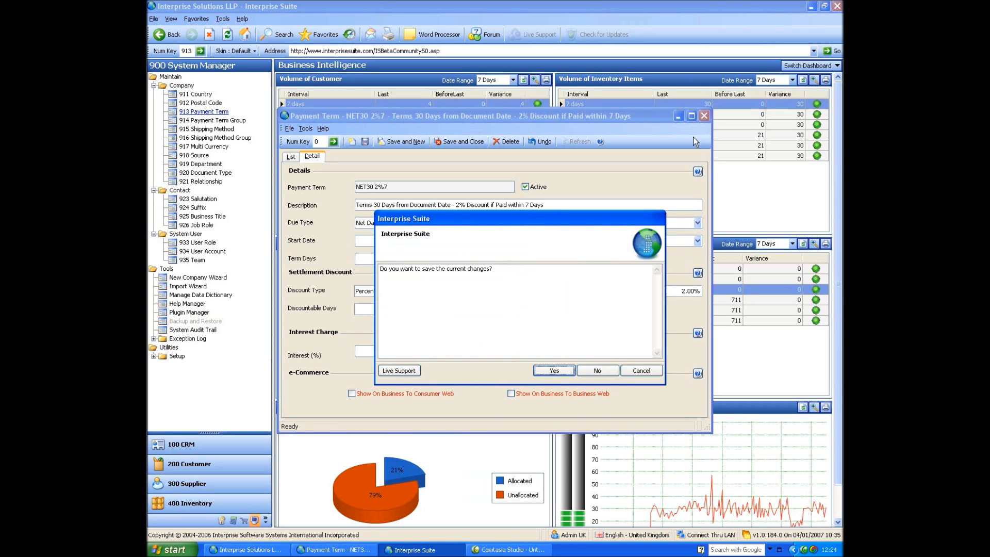
{"action": "left_click", "coordinate": [596, 372]}
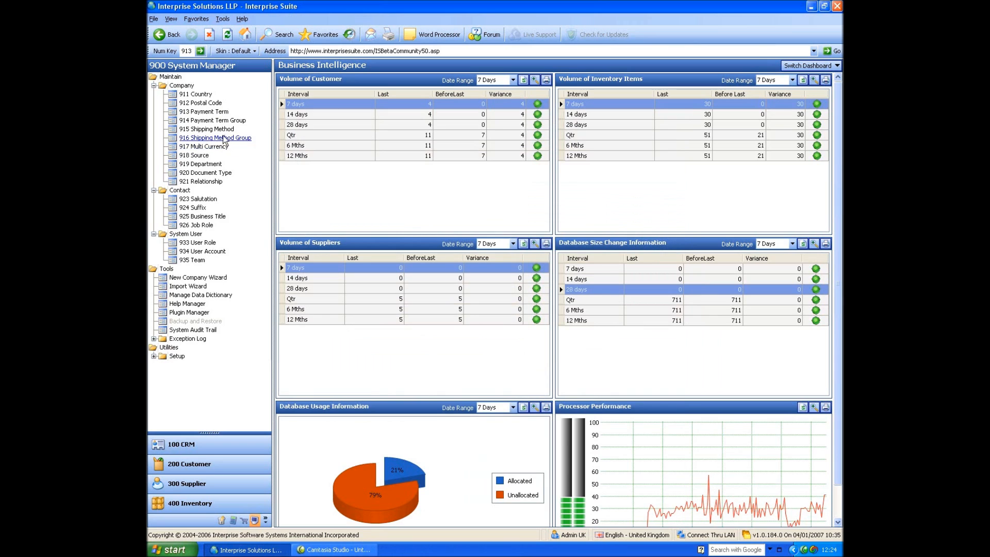
Review the Example Weight Delivery shipping method's freight charge calculation options and weight bands, then return to the shipping method list.
{"action": "left_click", "coordinate": [219, 129]}
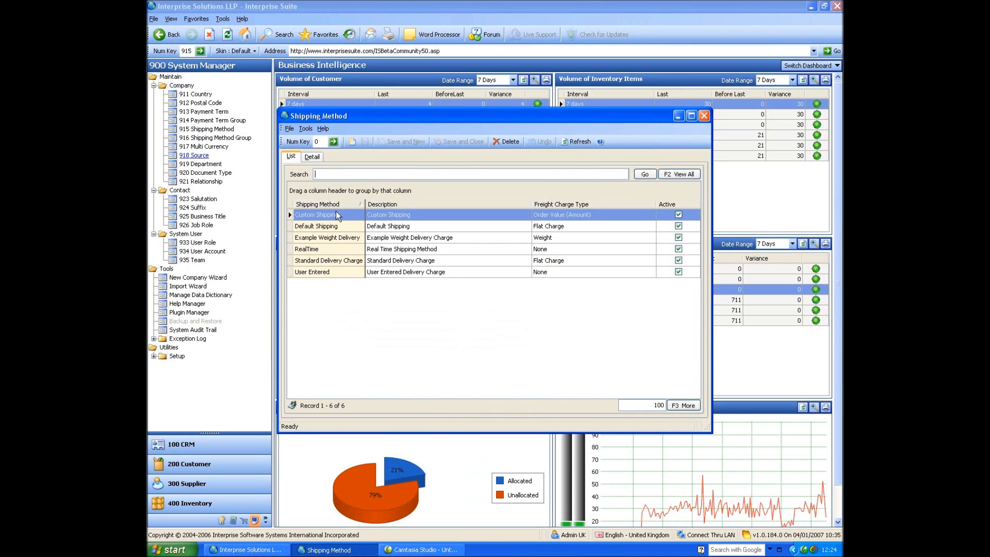
{"action": "double_click", "coordinate": [337, 237]}
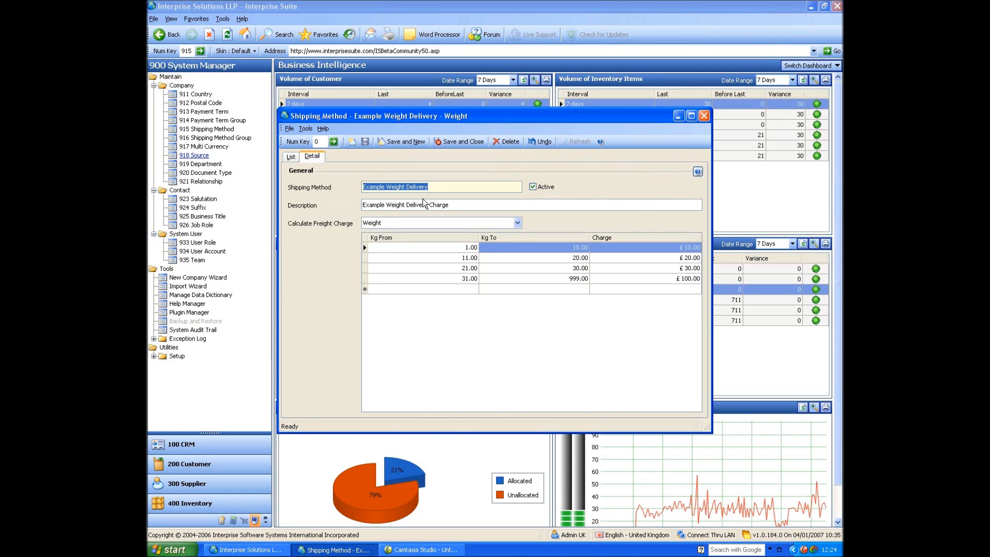
{"action": "left_click", "coordinate": [519, 223]}
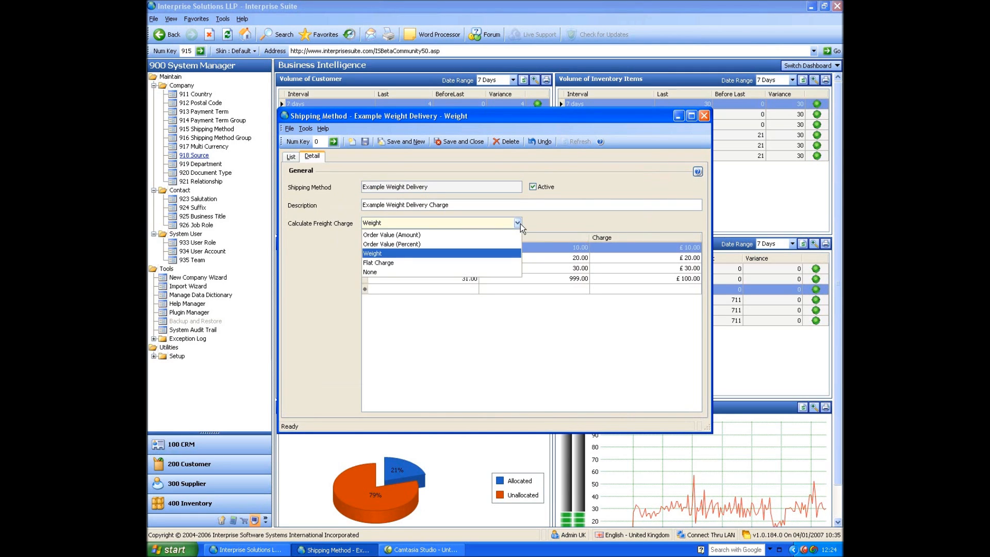
{"action": "left_click", "coordinate": [497, 253]}
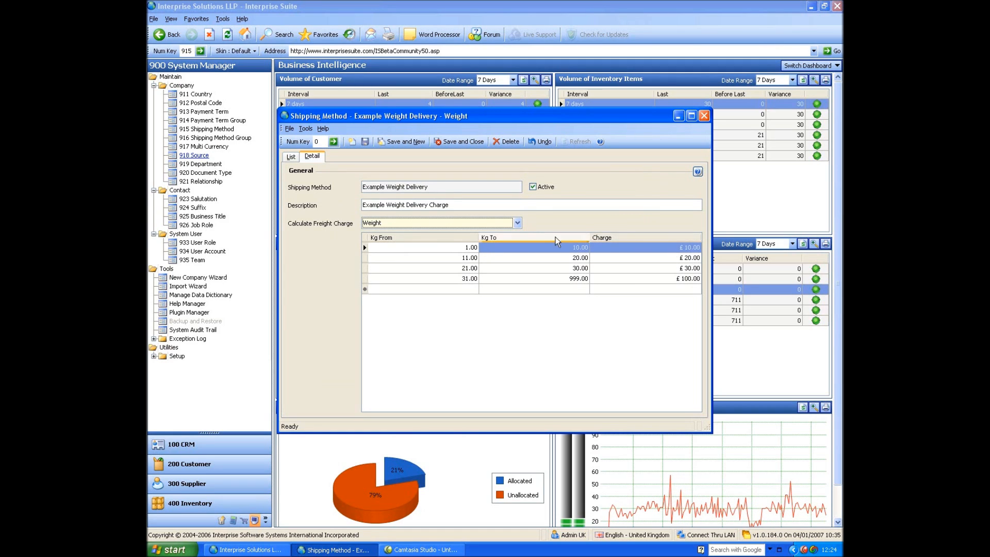
{"action": "left_click", "coordinate": [291, 156]}
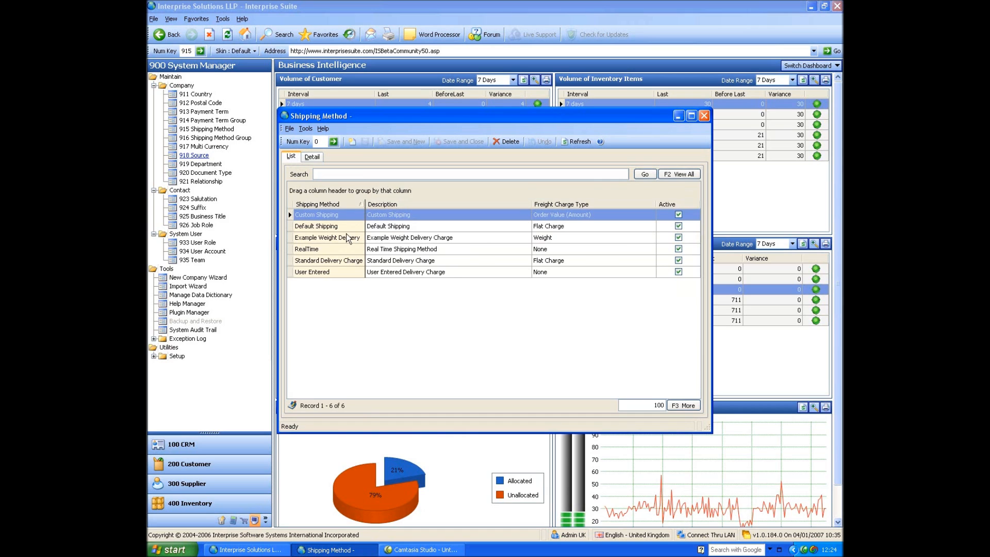
Create a new shipping method named Value Delivery with the same text as its description.
{"action": "left_click", "coordinate": [351, 142]}
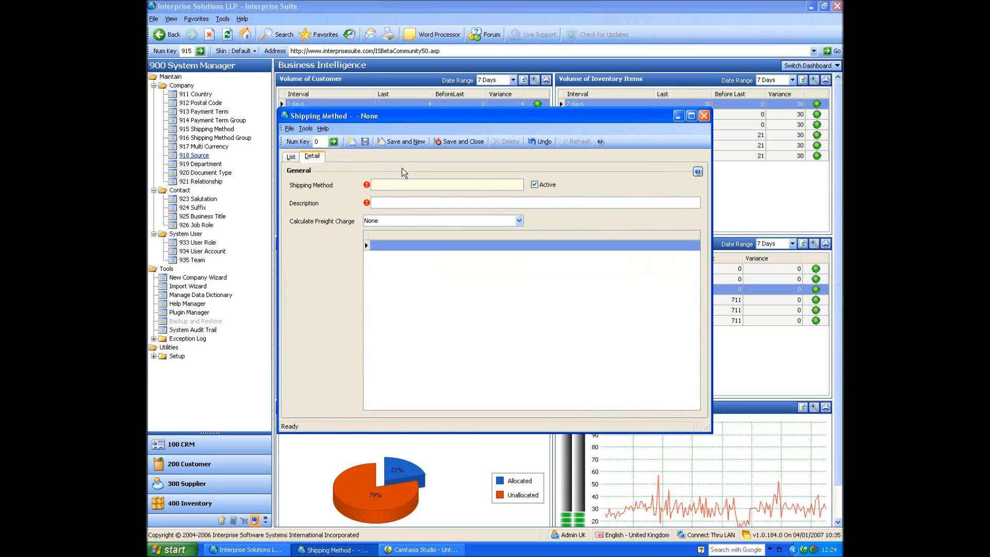
{"action": "type", "text": "V"}
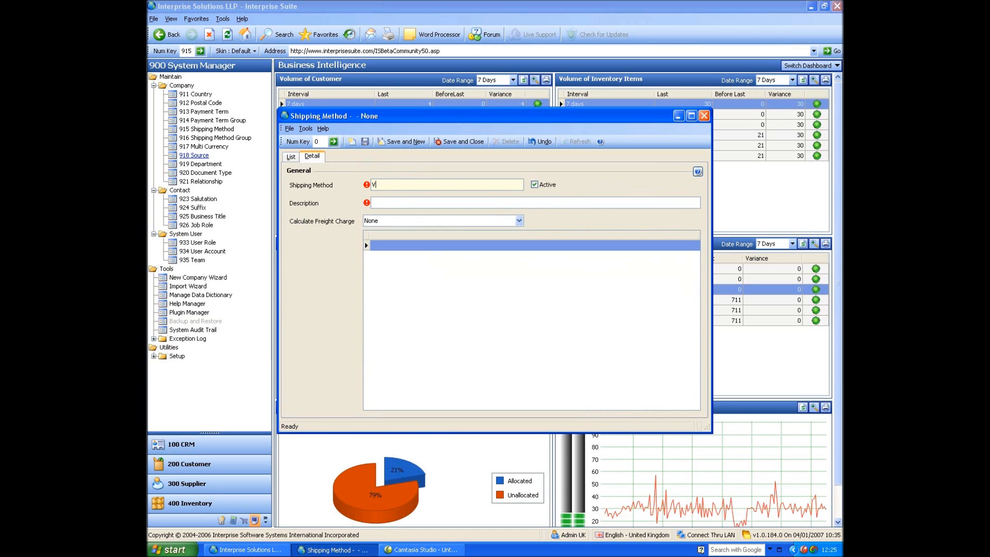
{"action": "type", "text": "alue Delivery"}
{"action": "key", "text": "Tab"}
{"action": "key", "text": "Tab"}
Set the Value Delivery freight charge calculation to Order Value (Amount) and accept the calculation change.
{"action": "left_click", "coordinate": [415, 220]}
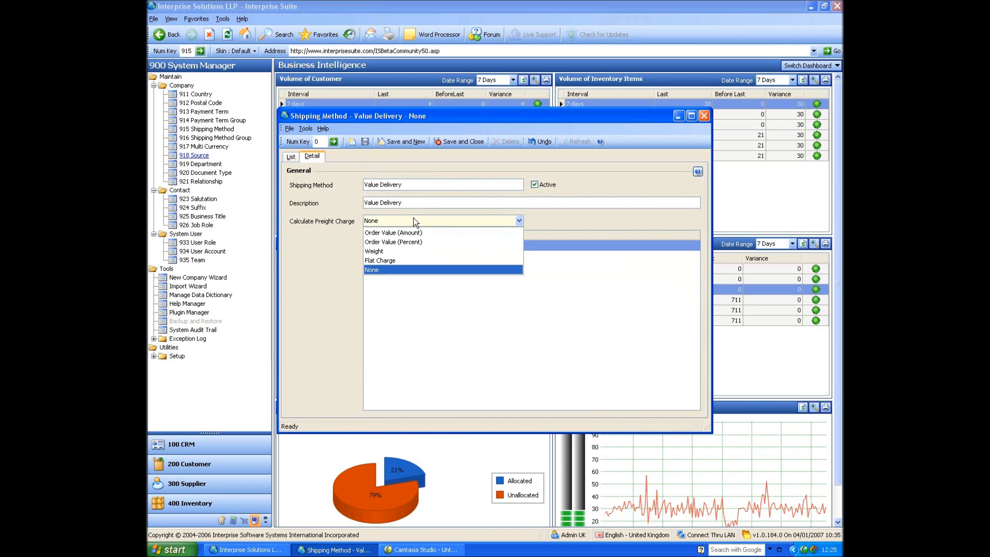
{"action": "left_click", "coordinate": [400, 233]}
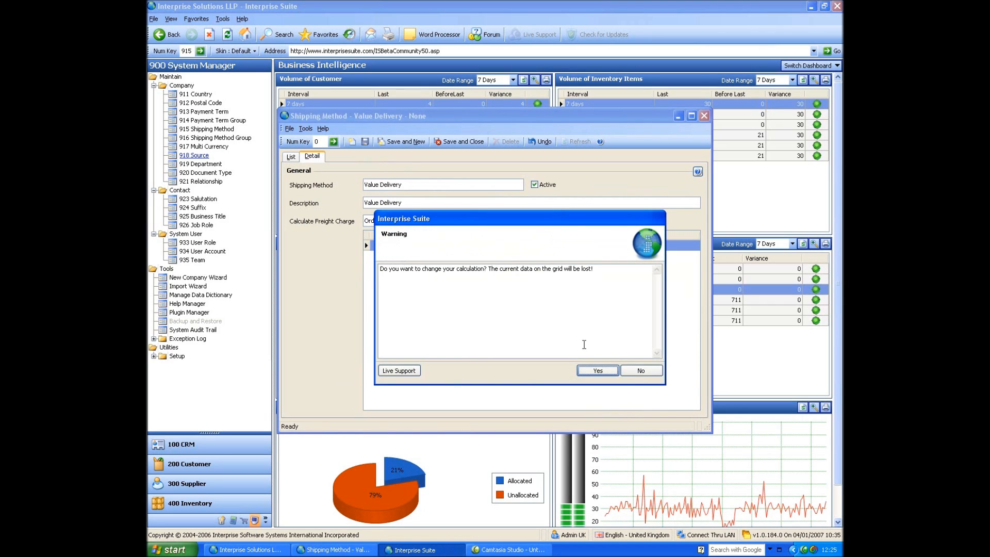
{"action": "left_click", "coordinate": [591, 370]}
Define the first charge band for order values from 1.00 to 500.00 with a charge of £10.00.
{"action": "type", "text": "1"}
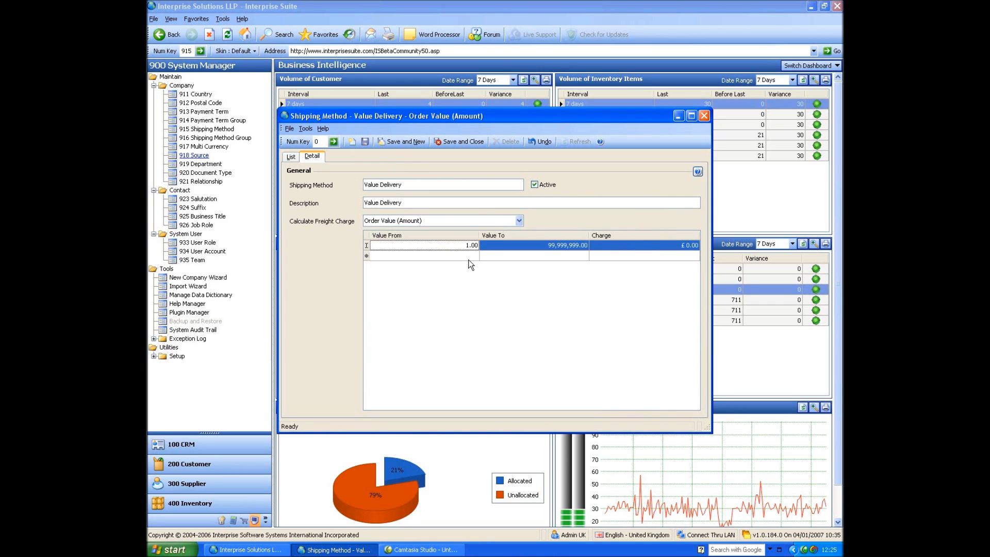
{"action": "key", "text": "Tab"}
{"action": "key", "text": "Tab"}
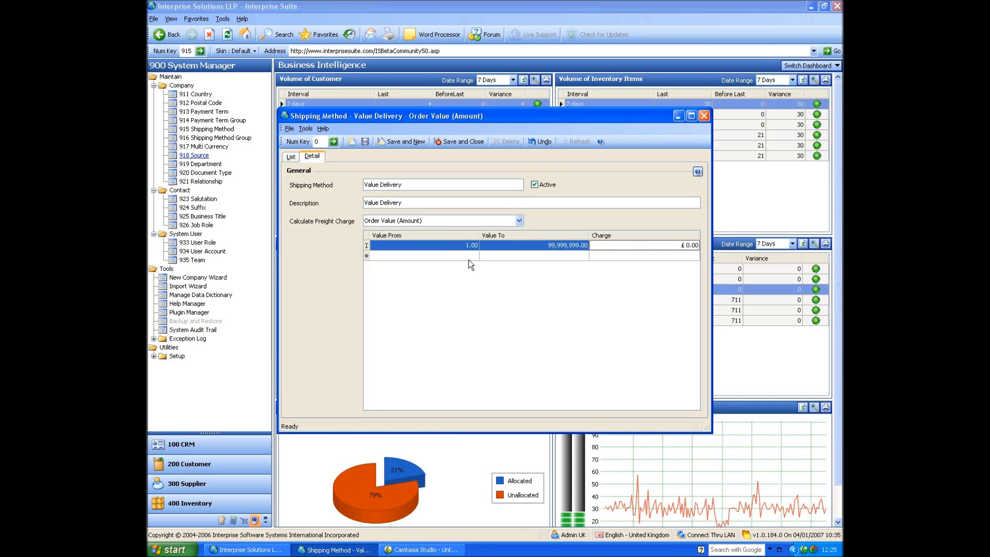
{"action": "key", "text": "shift+Tab"}
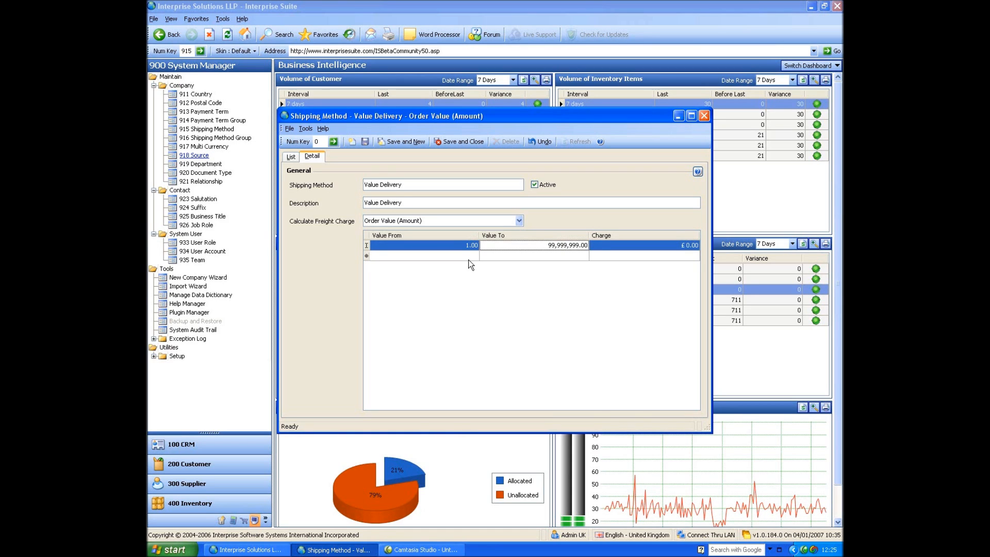
{"action": "type", "text": "500"}
{"action": "key", "text": "Tab"}
{"action": "type", "text": "10"}
{"action": "key", "text": "Tab"}
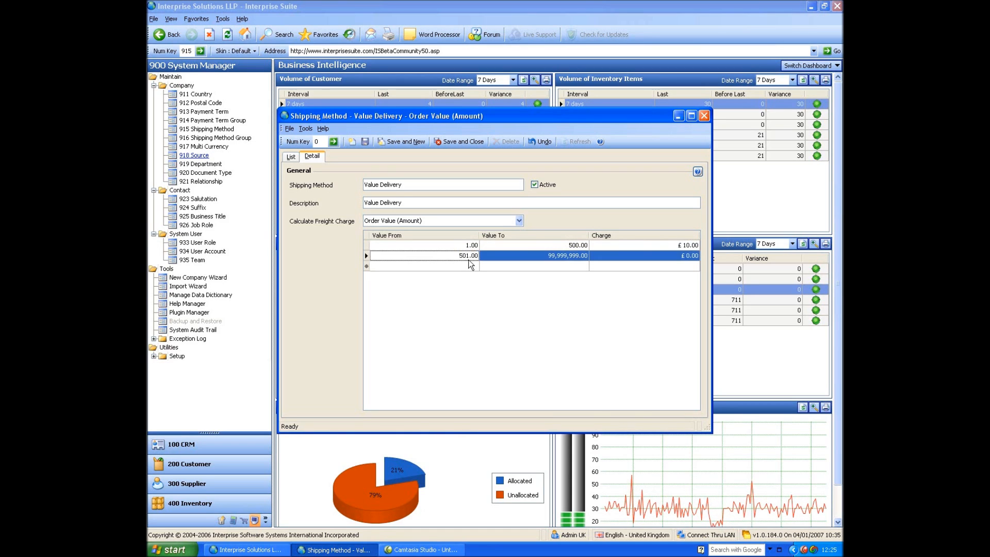
Complete the second charge band from 501.00 to 99,999,999.00 with a charge of £0.00, then save and close the shipping method.
{"action": "key", "text": "Tab"}
{"action": "key", "text": "Tab"}
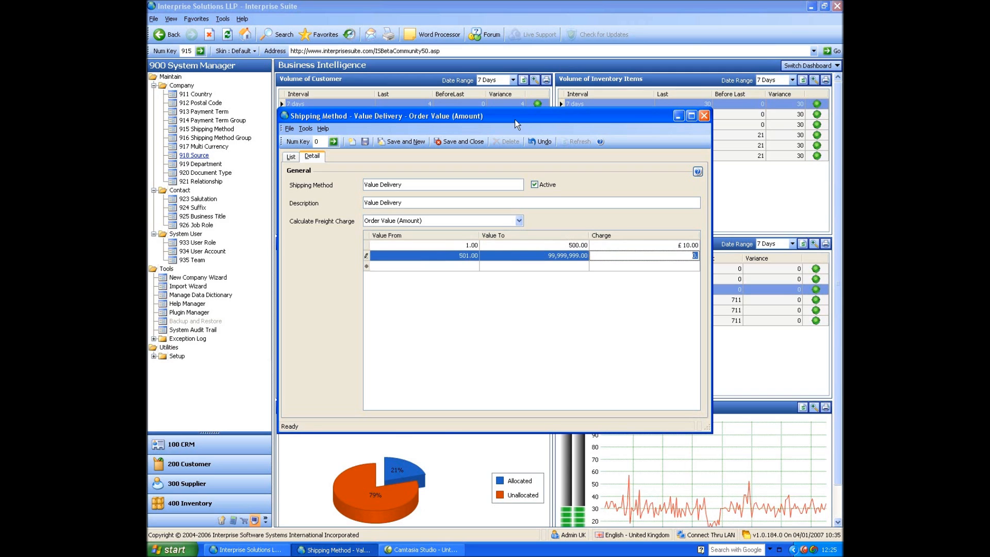
{"action": "left_click", "coordinate": [362, 142]}
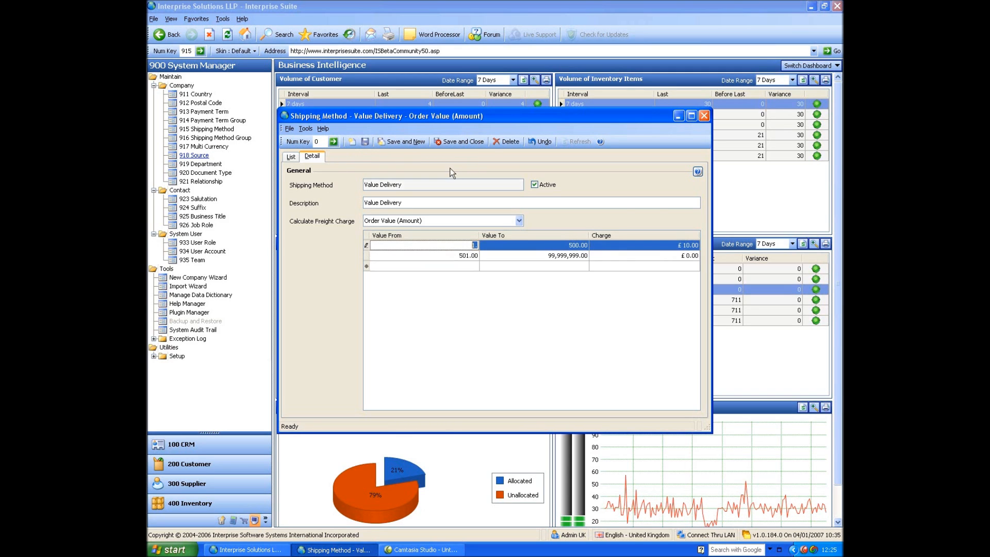
{"action": "left_click", "coordinate": [704, 116]}
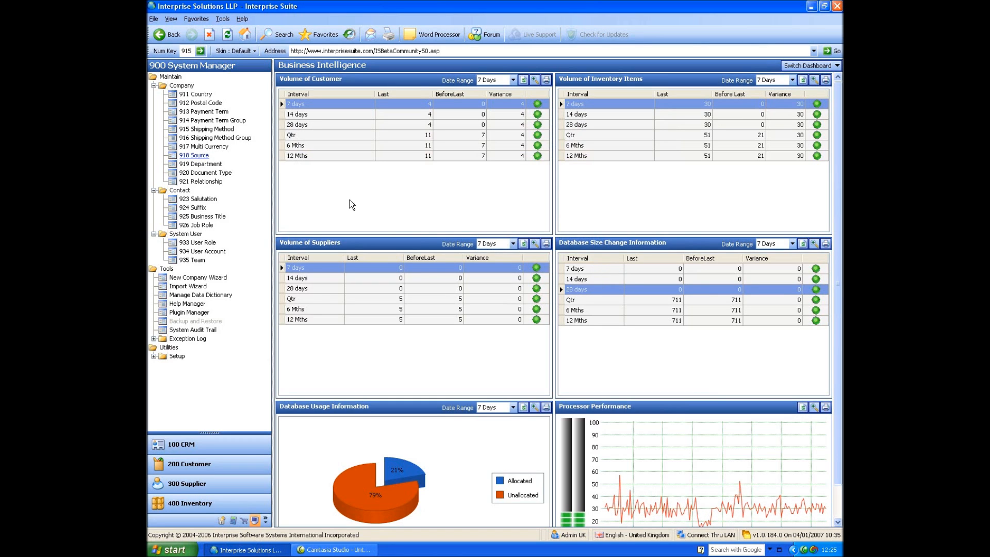
Look up the USD currency under Multi Currency and view its details and exchange rate history.
{"action": "left_click", "coordinate": [214, 147]}
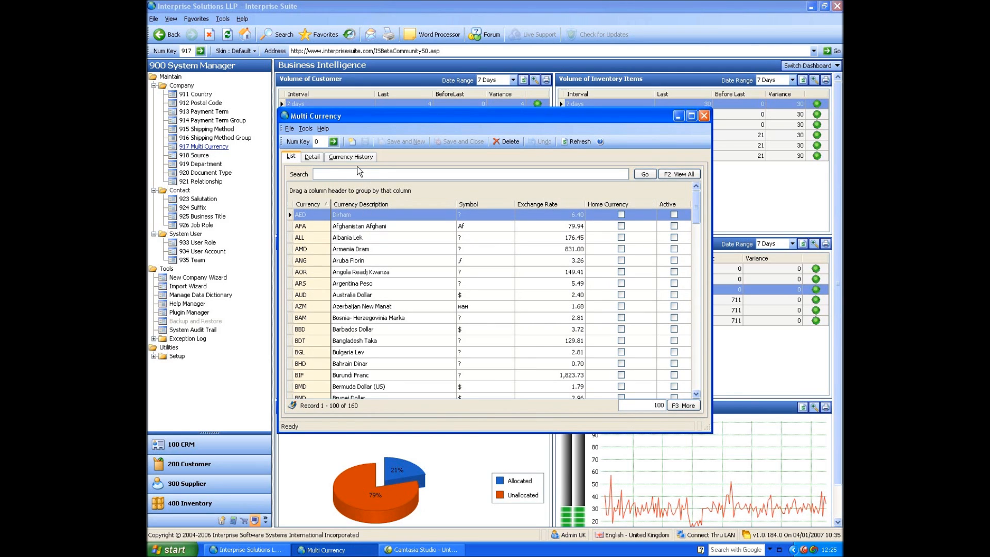
{"action": "type", "text": "usd"}
{"action": "key", "text": "Return"}
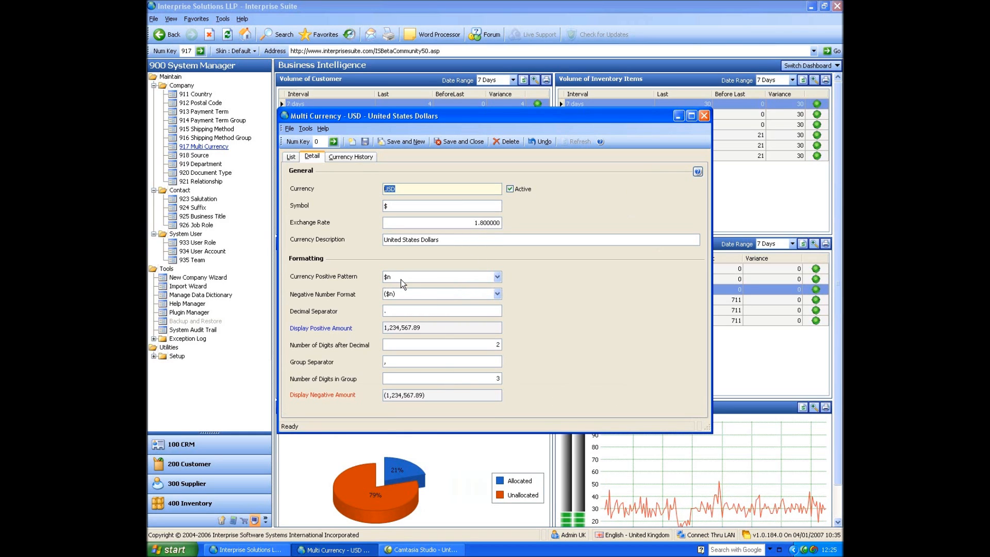
{"action": "left_click", "coordinate": [354, 159]}
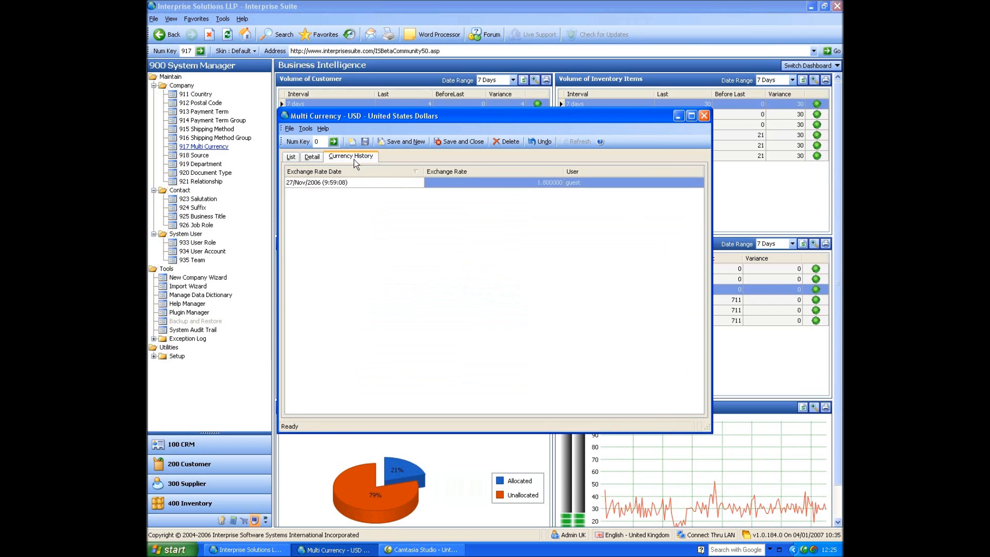
Find the EURO currency and set its exchange rate to 1.8.
{"action": "left_click", "coordinate": [291, 157]}
{"action": "left_click_drag", "start_coordinate": [350, 178], "coordinate": [308, 173]}
{"action": "type", "text": "euro"}
{"action": "key", "text": "Return"}
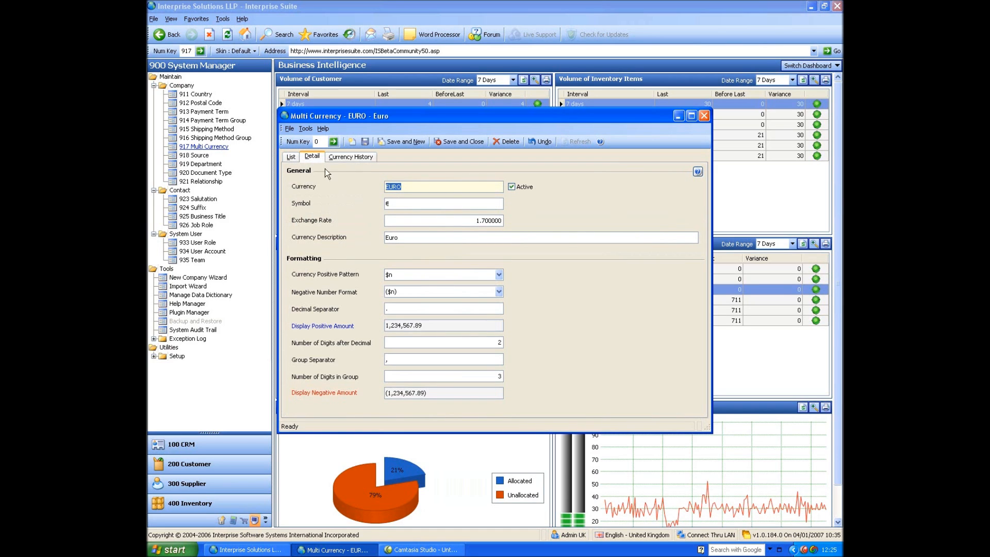
{"action": "left_click", "coordinate": [469, 220]}
{"action": "type", "text": "1.8"}
{"action": "key", "text": "Tab"}
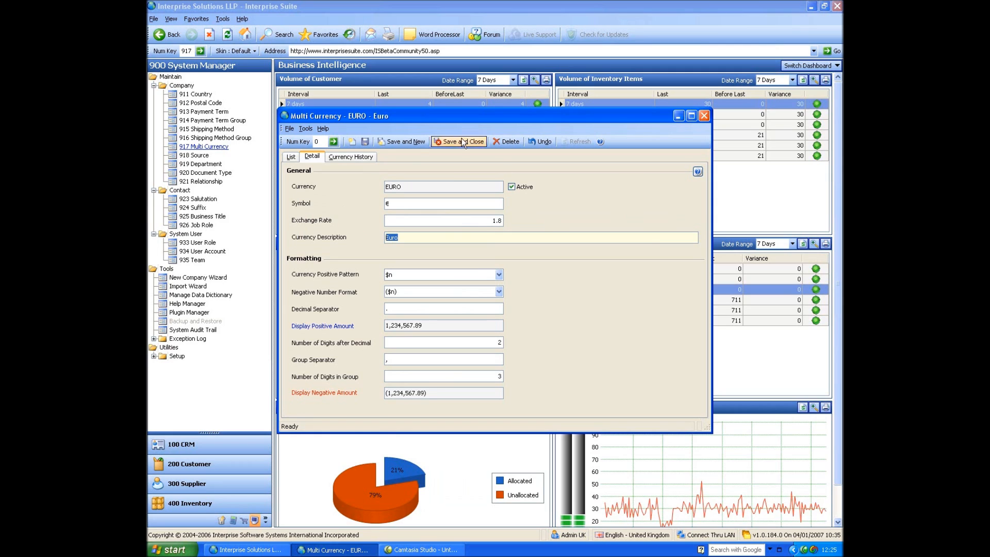
Review each entry in the Euro's exchange rate history, then close the currency record.
{"action": "left_click", "coordinate": [363, 157]}
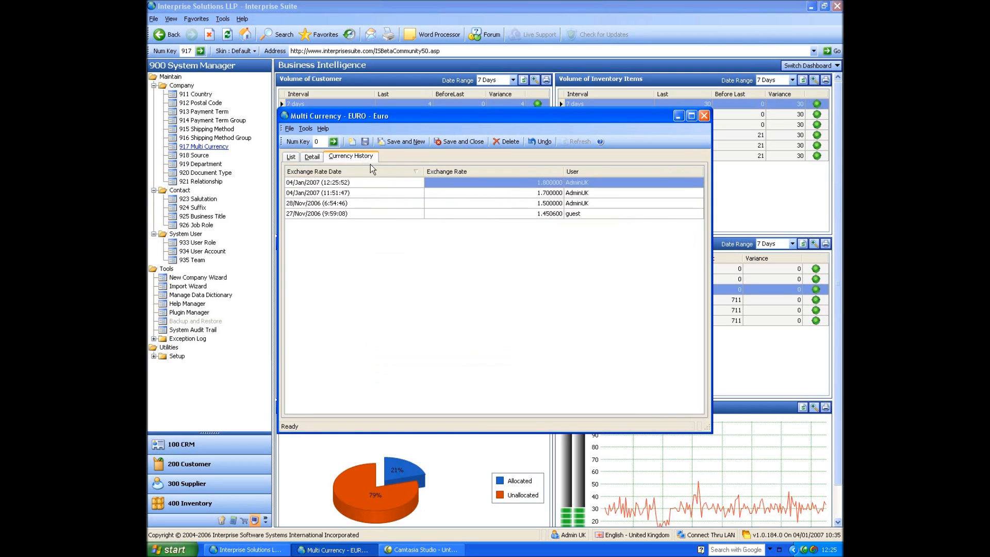
{"action": "left_click", "coordinate": [521, 214]}
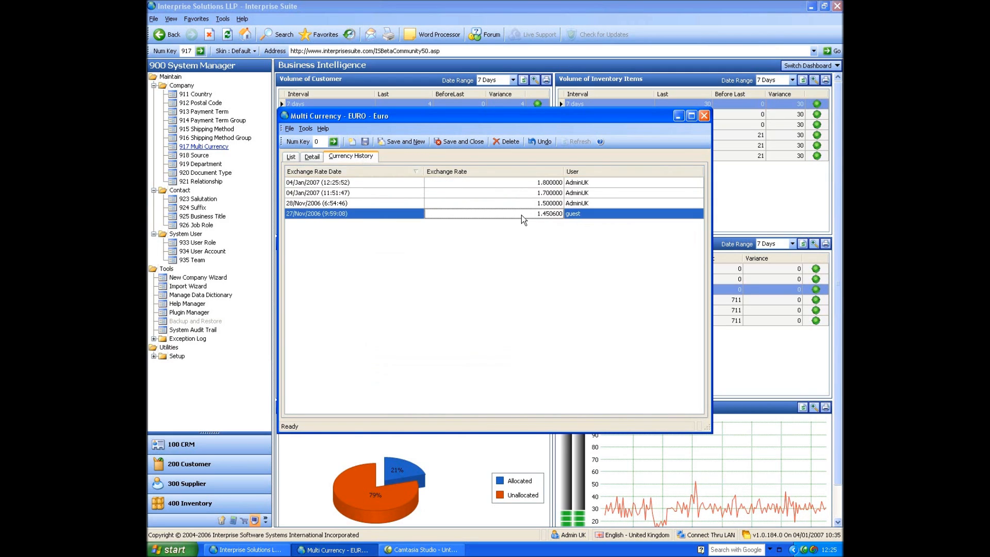
{"action": "left_click", "coordinate": [519, 203]}
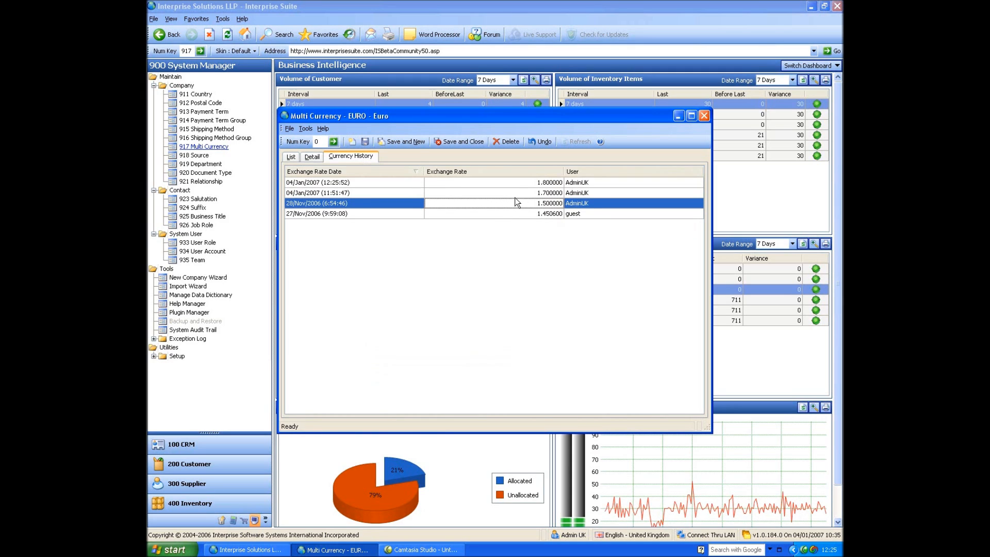
{"action": "left_click", "coordinate": [513, 194]}
{"action": "left_click", "coordinate": [509, 186]}
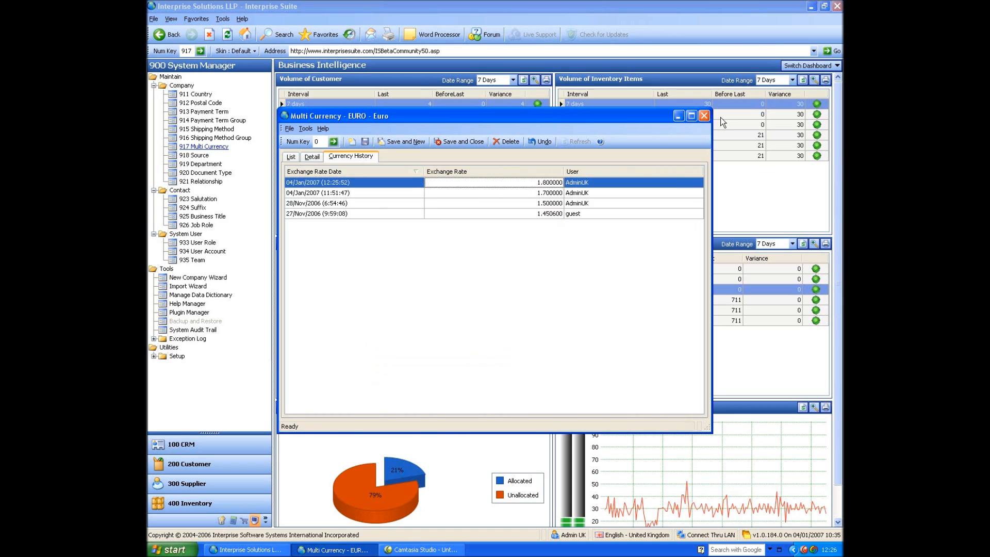
{"action": "left_click", "coordinate": [704, 116]}
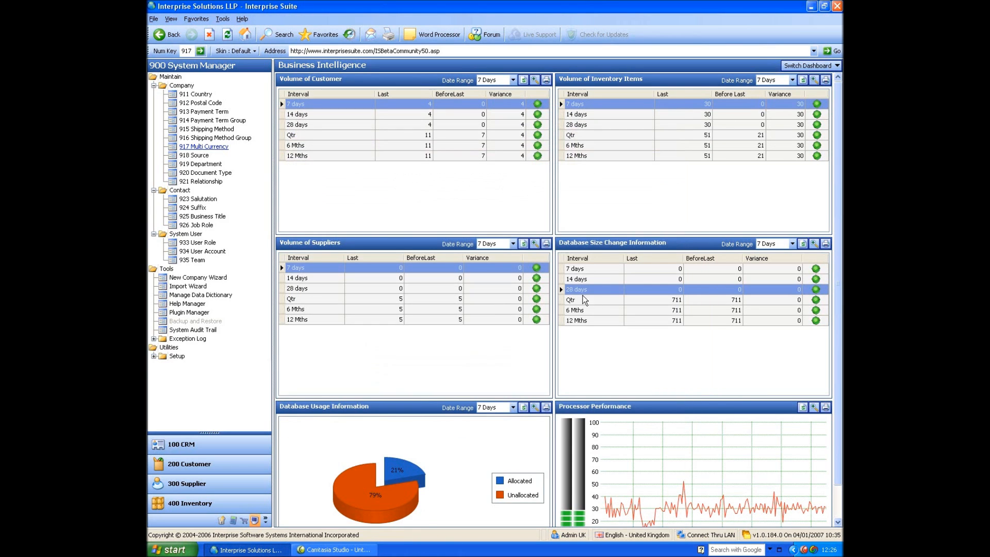
Review the list of customer sources under Source, then close it.
{"action": "left_click", "coordinate": [199, 157]}
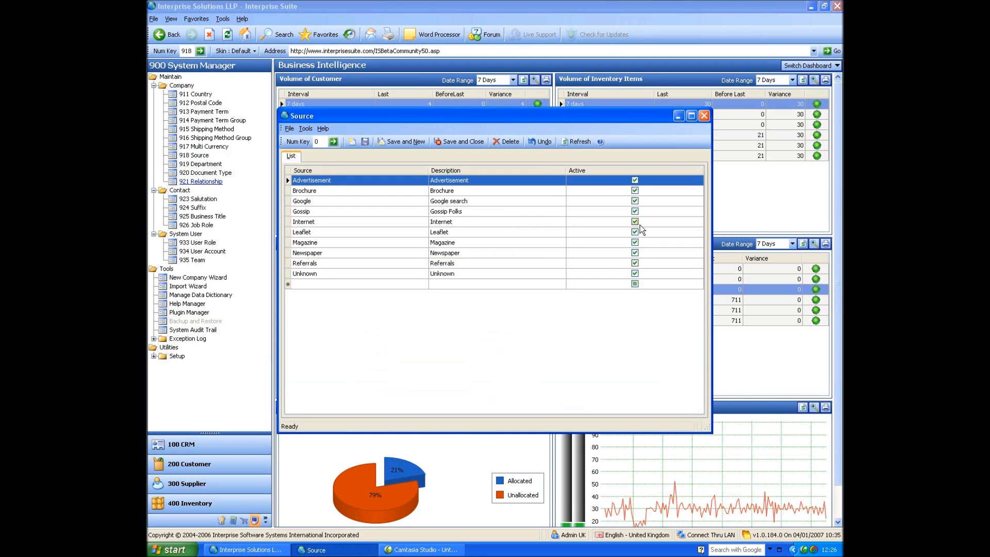
{"action": "left_click", "coordinate": [704, 116]}
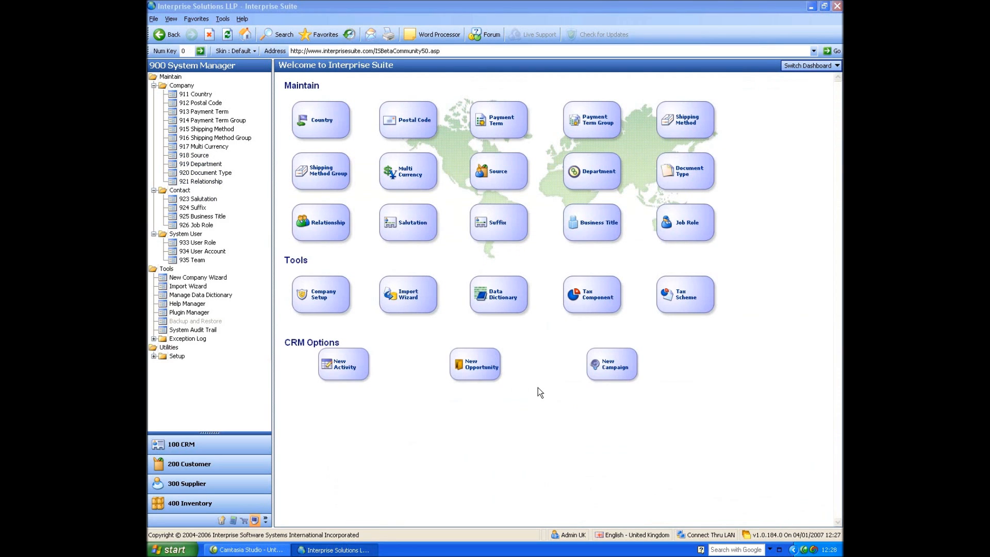
Open the End User role for editing and bring up the menu and dashboard design of its Customer module.
{"action": "left_click", "coordinate": [199, 244]}
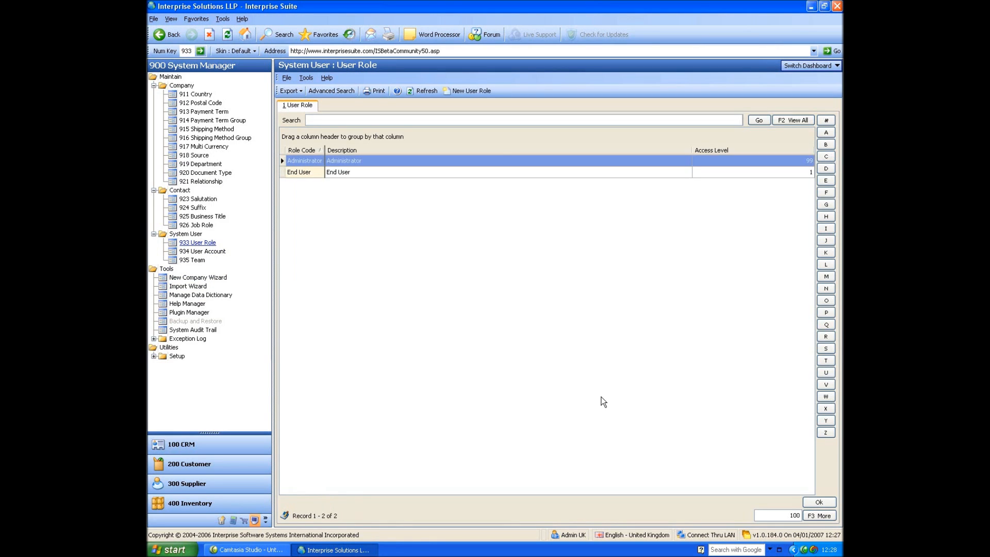
{"action": "left_click", "coordinate": [302, 173]}
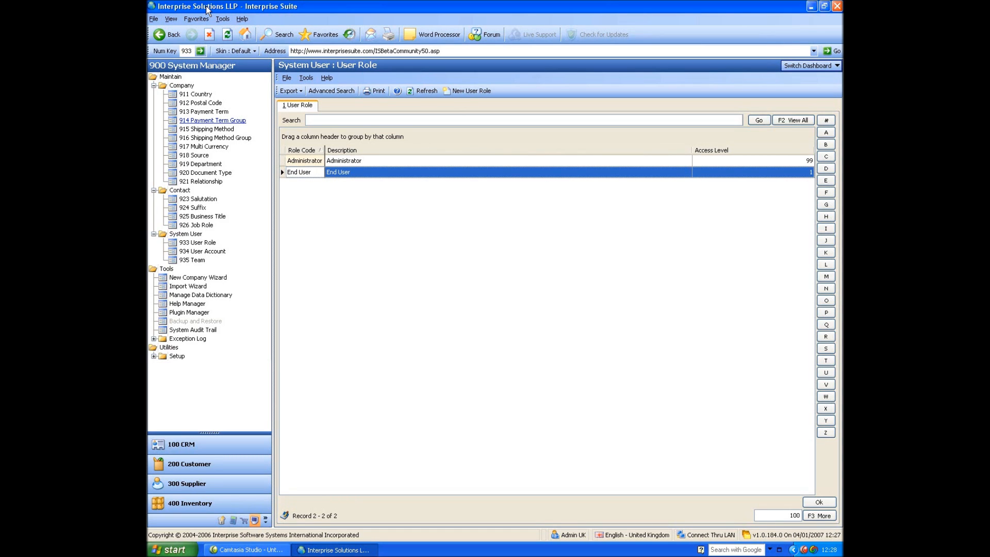
{"action": "double_click", "coordinate": [304, 173]}
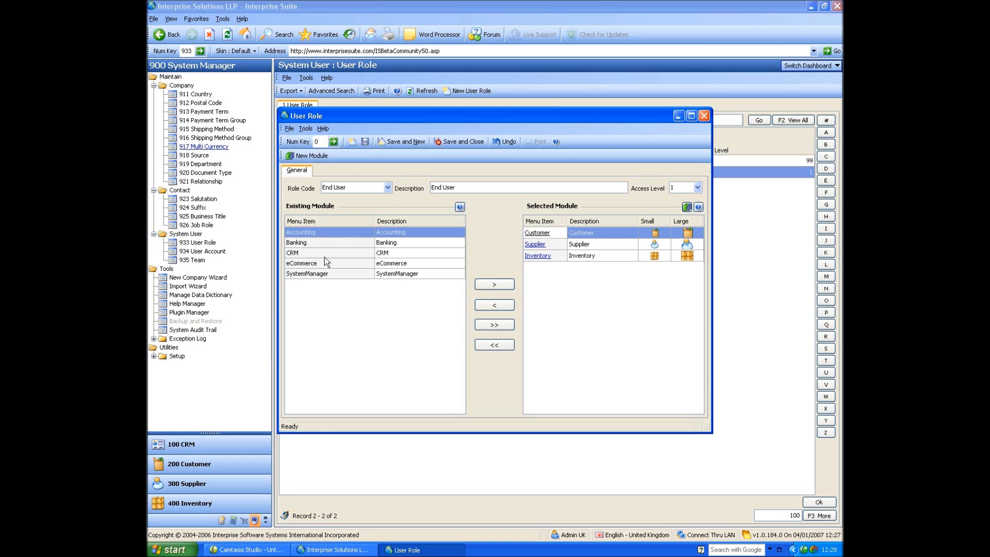
{"action": "left_click", "coordinate": [537, 233]}
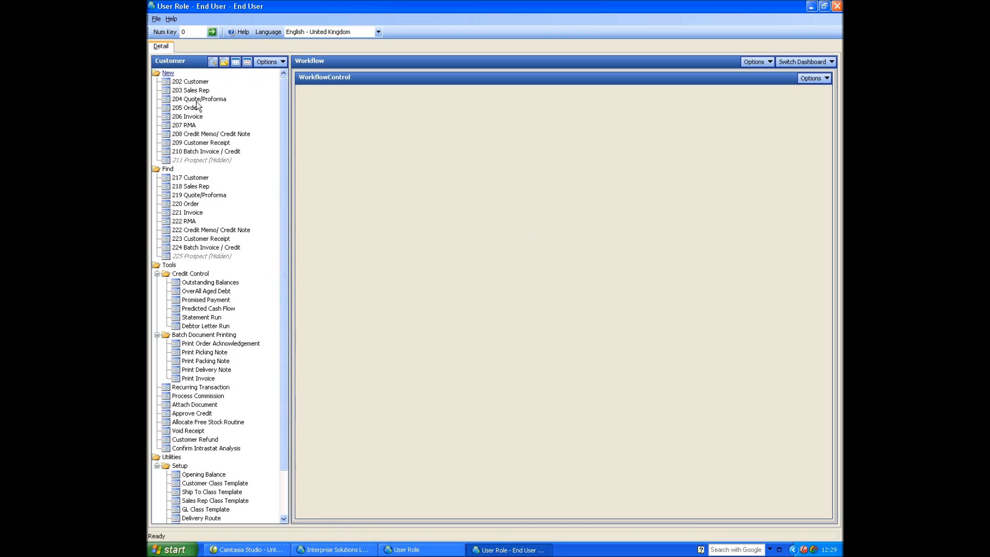
In the New folder of the Customer module, disable 207 RMA and hide 208 Credit Memo/ Credit Note.
{"action": "right_click", "coordinate": [189, 128]}
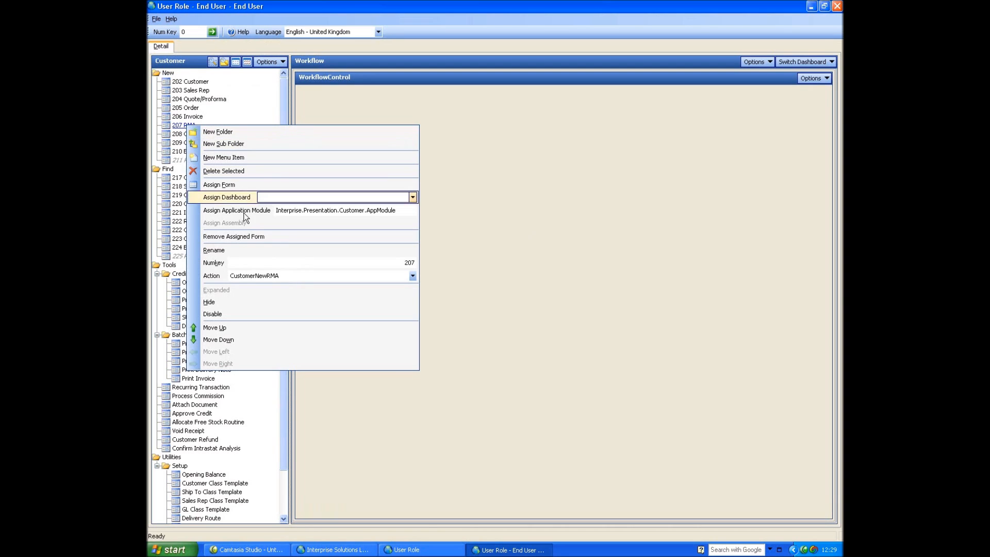
{"action": "left_click", "coordinate": [218, 313]}
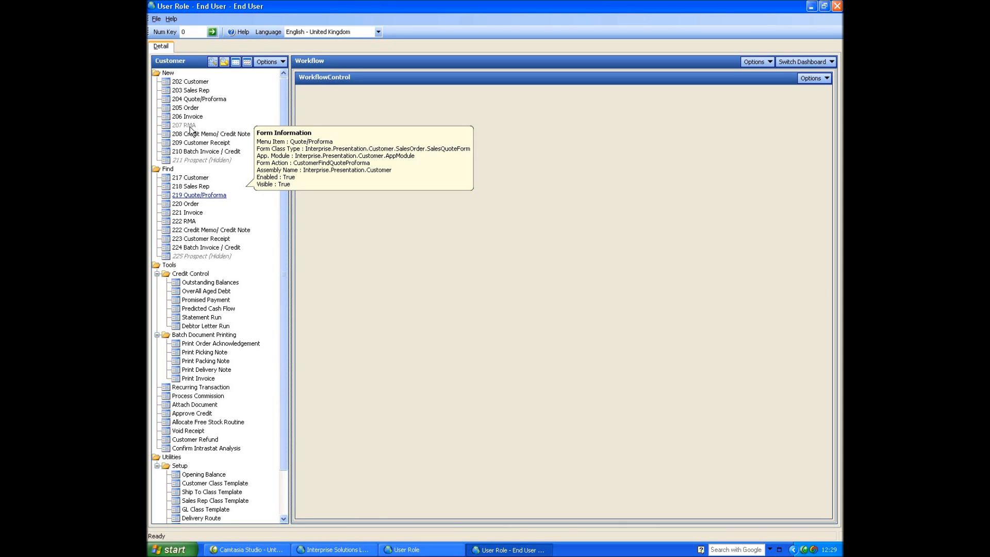
{"action": "mouse_move", "coordinate": [191, 130]}
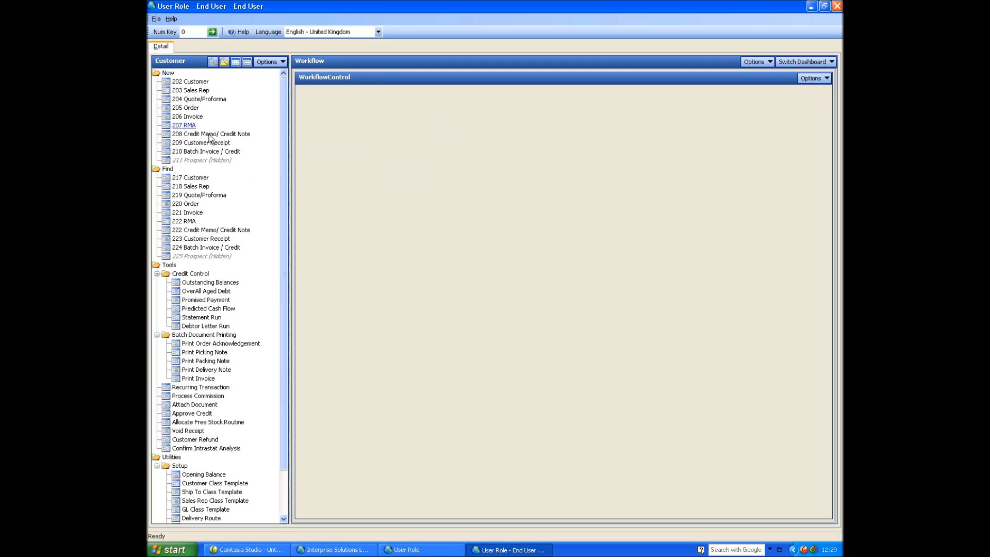
{"action": "right_click", "coordinate": [209, 136]}
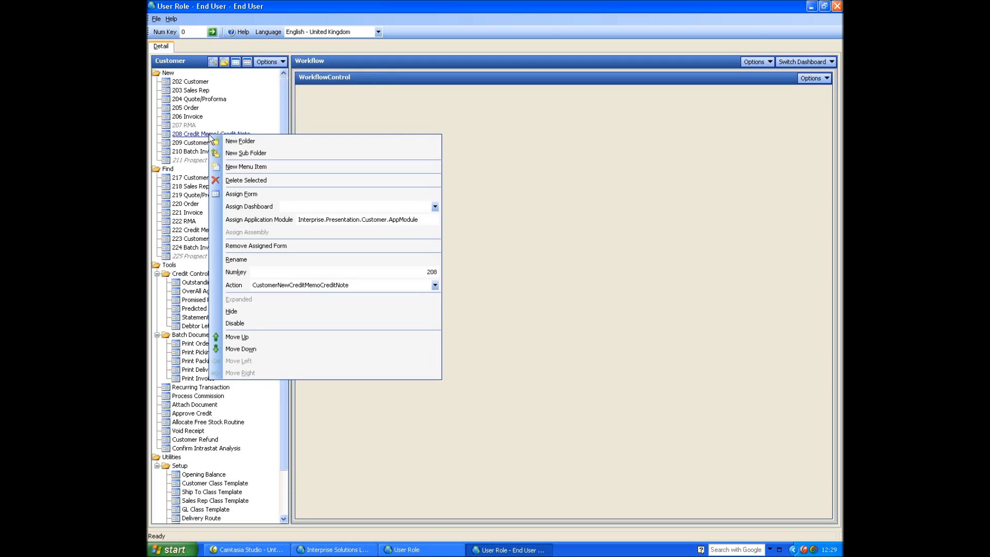
{"action": "left_click", "coordinate": [249, 312]}
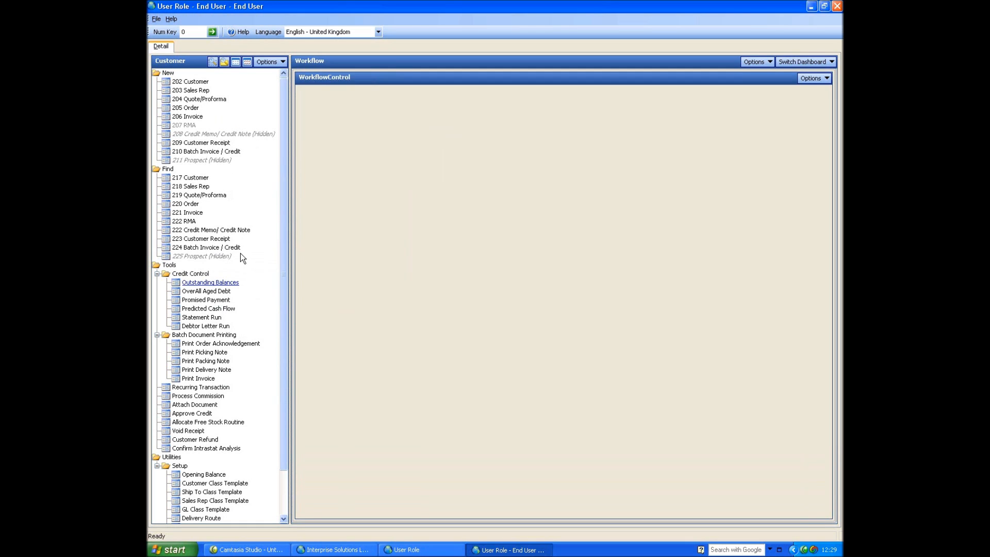
Switch the role's dashboard design to Business Intelligence and review the other dashboards that can be chosen.
{"action": "left_click", "coordinate": [817, 63]}
{"action": "left_click", "coordinate": [805, 98]}
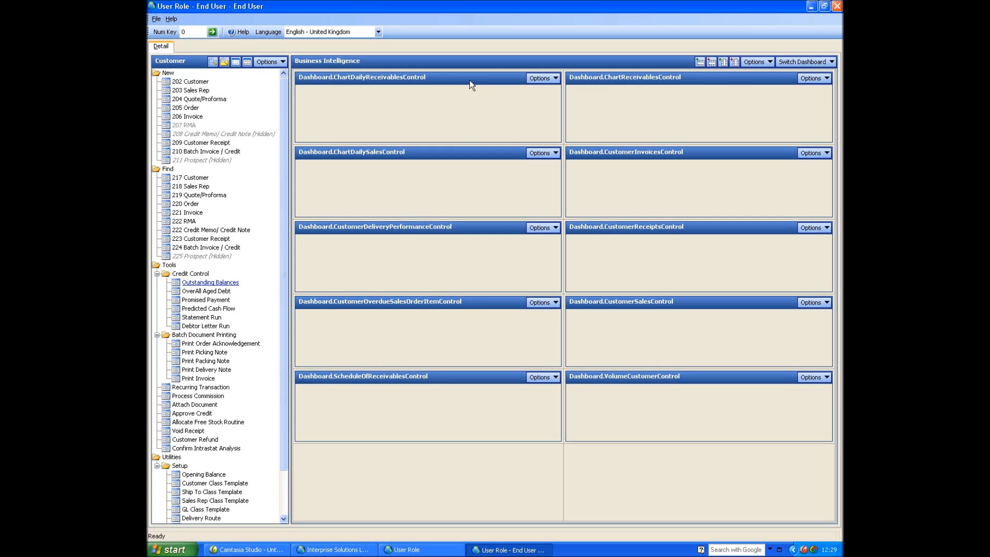
{"action": "left_click", "coordinate": [792, 63]}
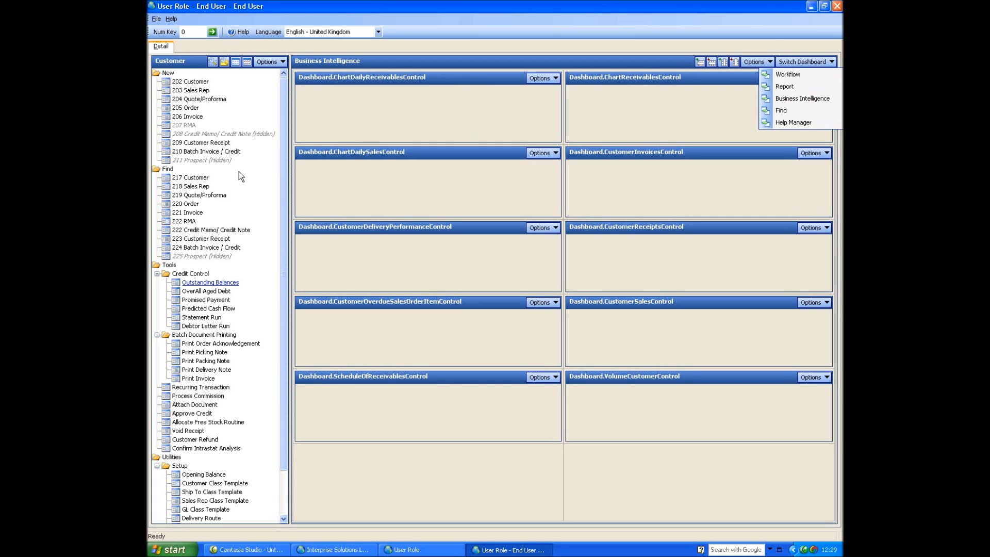
{"action": "left_click", "coordinate": [261, 192]}
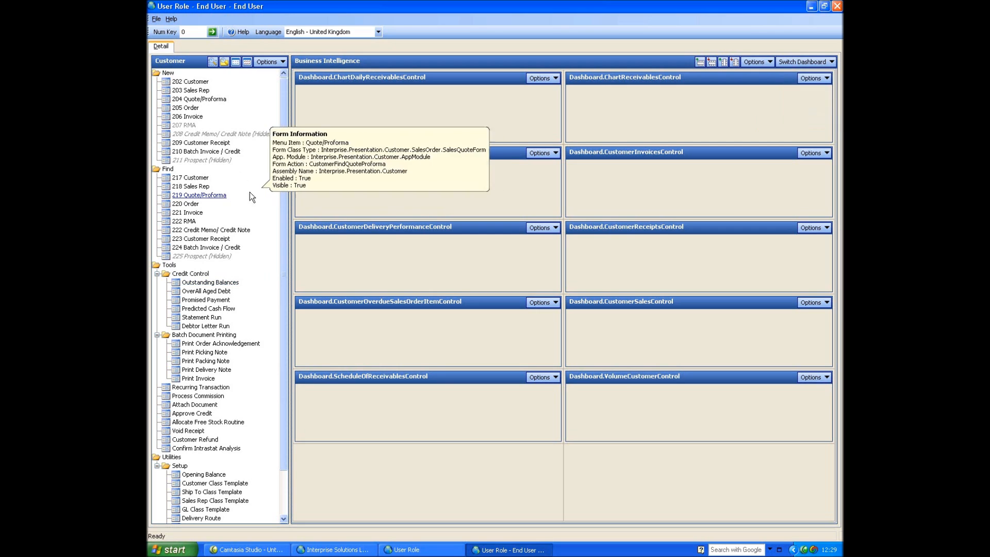
Open the 217 Customer form from the Find folder in layout mode, agreeing to save the End User role first.
{"action": "mouse_move", "coordinate": [200, 181]}
{"action": "left_click", "coordinate": [199, 179]}
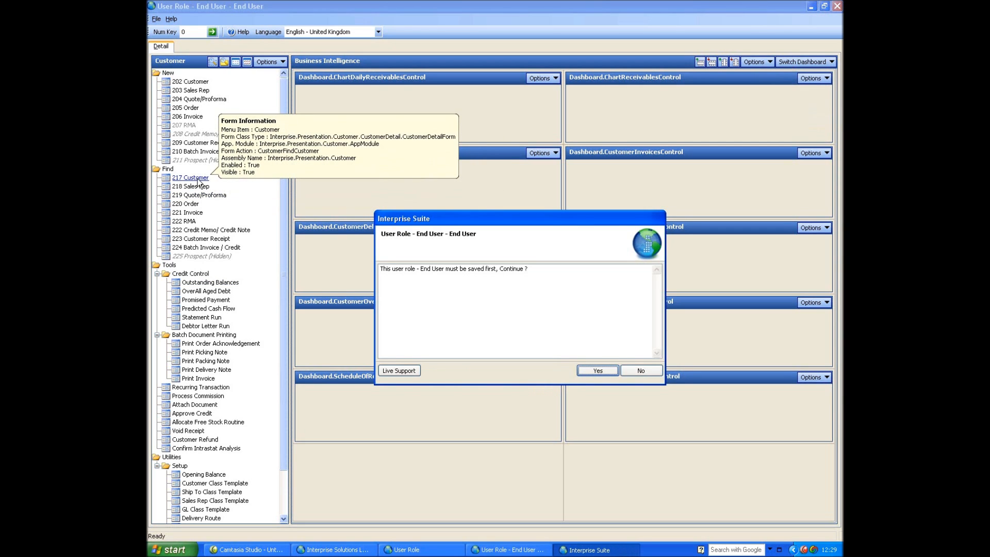
{"action": "left_click", "coordinate": [597, 372]}
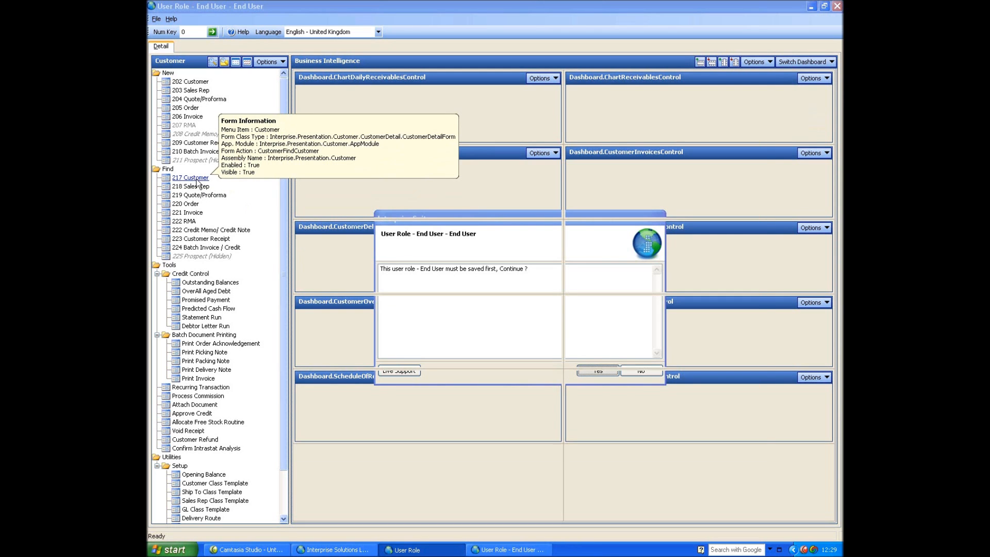
{"action": "left_click_drag", "start_coordinate": [286, 92], "coordinate": [339, 102]}
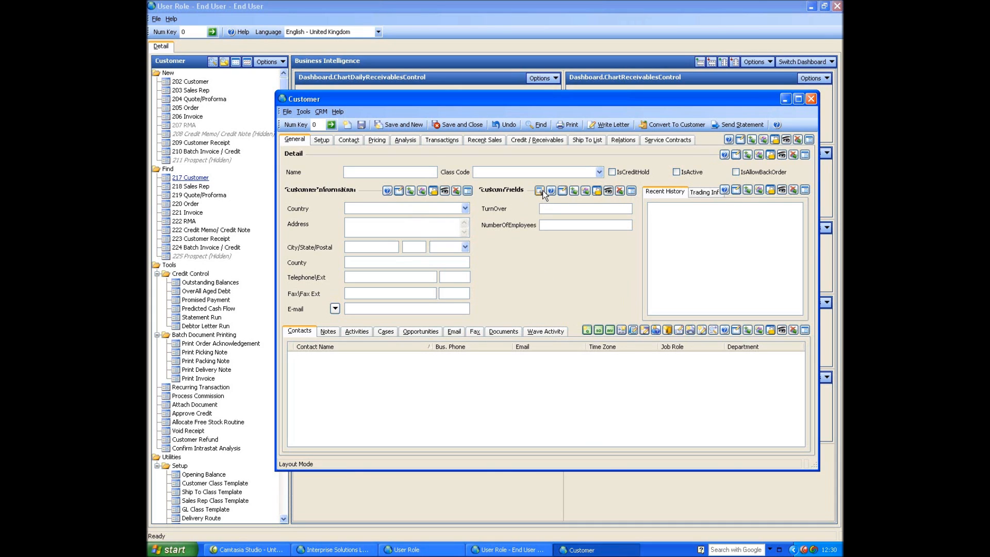
Customize the Customer form's custom fields by adding SICCode and moving NumberOfEmployees to the hidden items.
{"action": "left_click", "coordinate": [562, 191]}
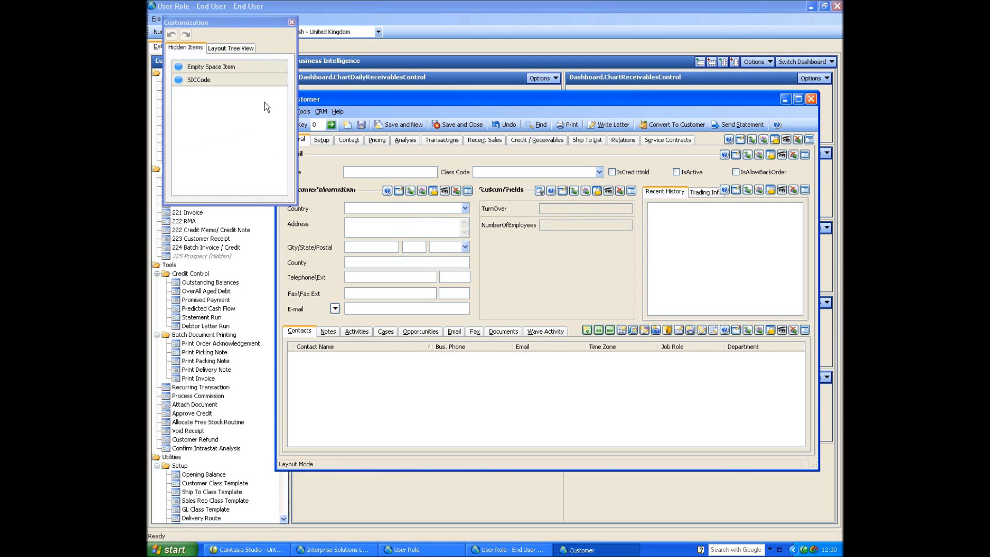
{"action": "left_click", "coordinate": [246, 80]}
{"action": "left_click_drag", "start_coordinate": [573, 313], "coordinate": [571, 295]}
{"action": "left_click_drag", "start_coordinate": [527, 225], "coordinate": [223, 118]}
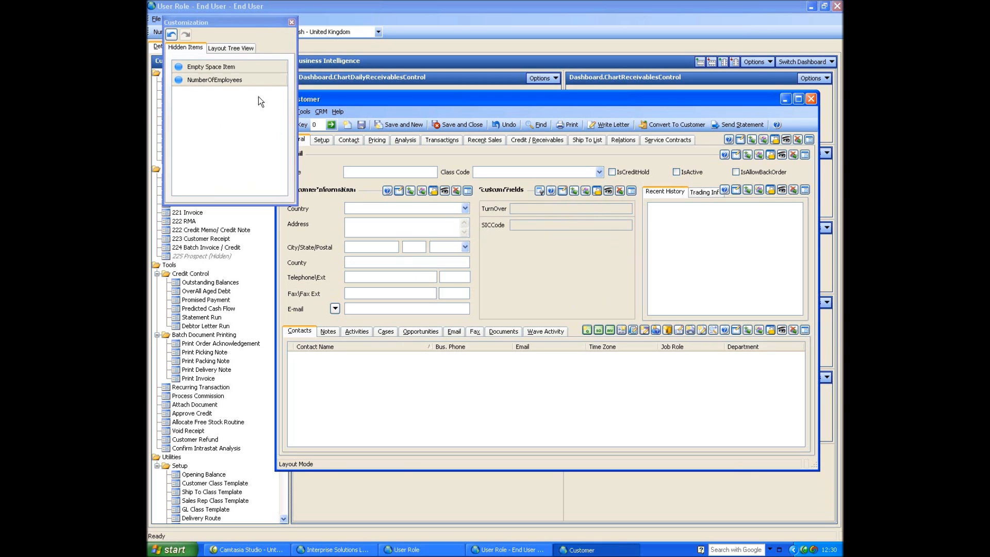
Close the customization and save the changes to the custom field design and the layout.
{"action": "left_click", "coordinate": [290, 22]}
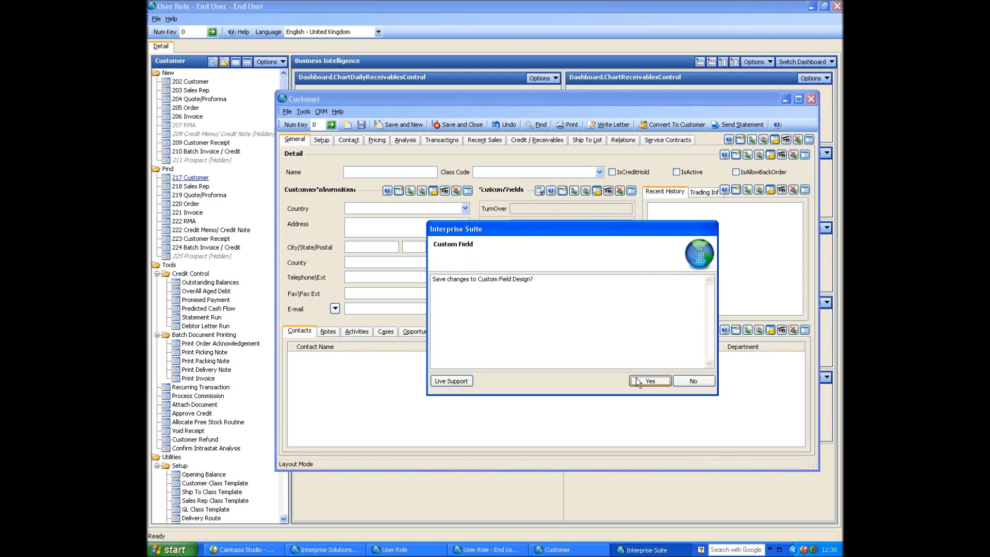
{"action": "left_click", "coordinate": [636, 378]}
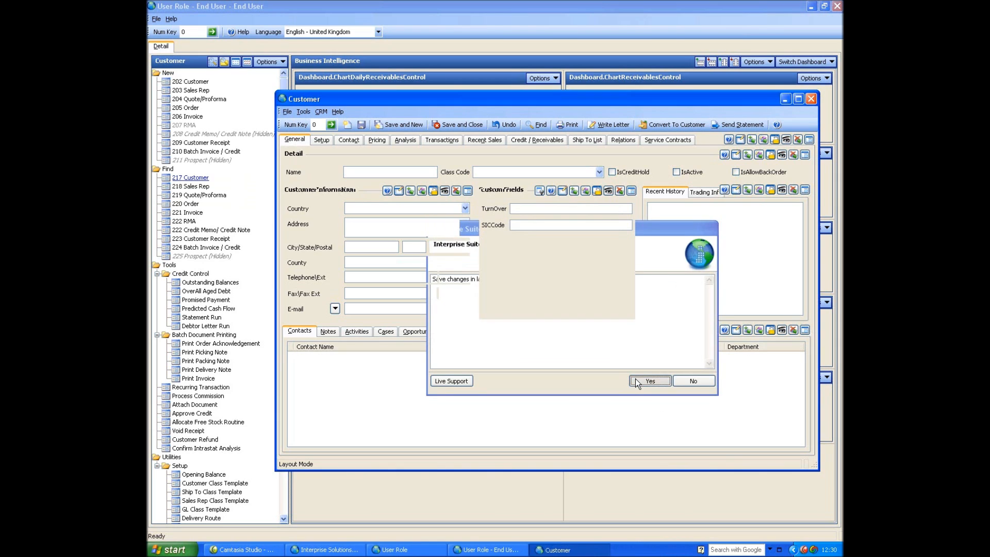
{"action": "left_click", "coordinate": [636, 379]}
{"action": "left_click", "coordinate": [549, 332]}
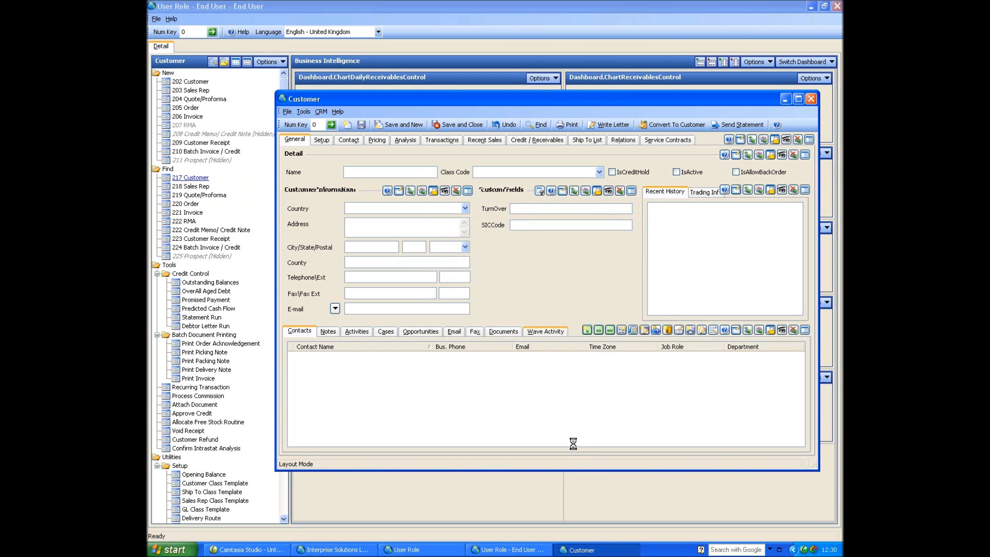
Close the Customer form, the End User role layout and the User Role window.
{"action": "left_click", "coordinate": [782, 329]}
{"action": "left_click", "coordinate": [809, 98]}
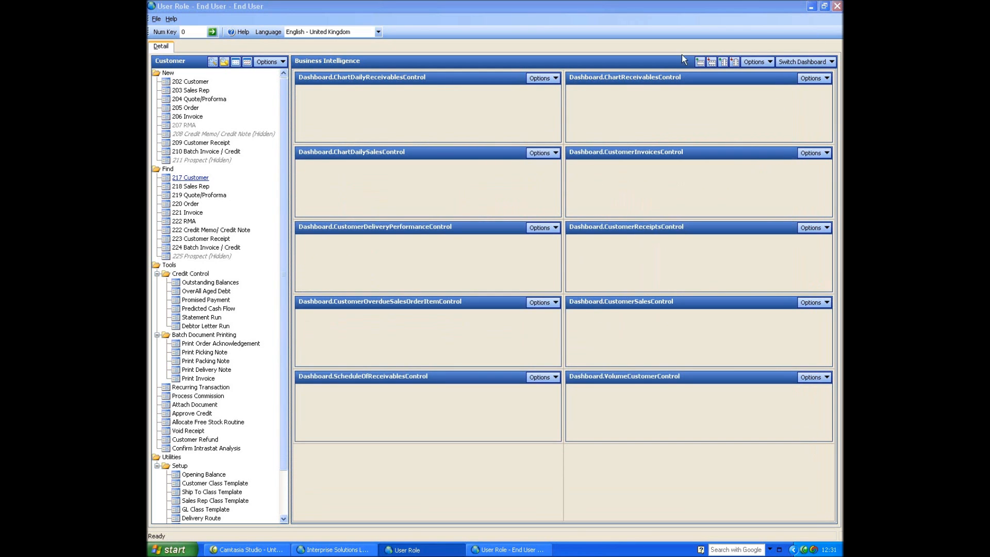
{"action": "left_click", "coordinate": [835, 6]}
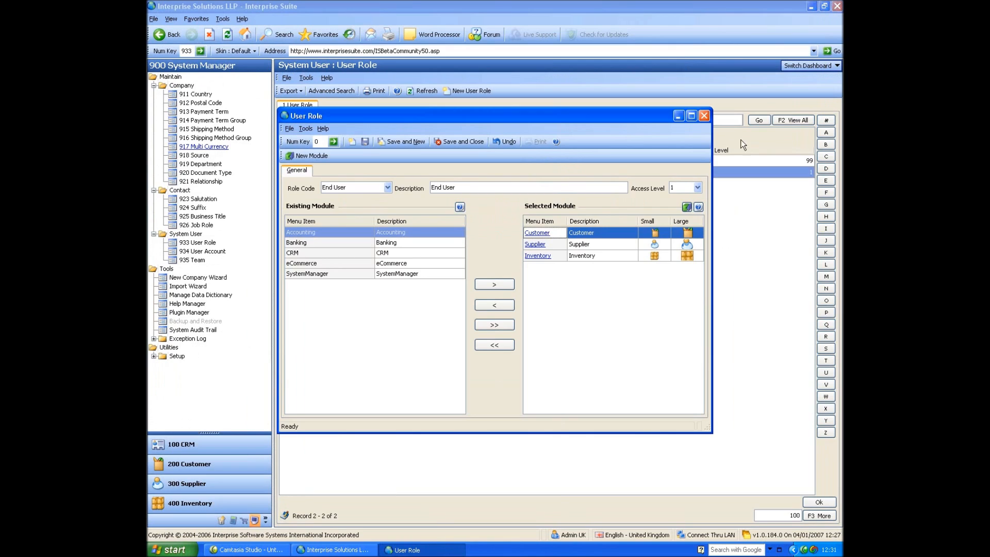
{"action": "left_click", "coordinate": [704, 116]}
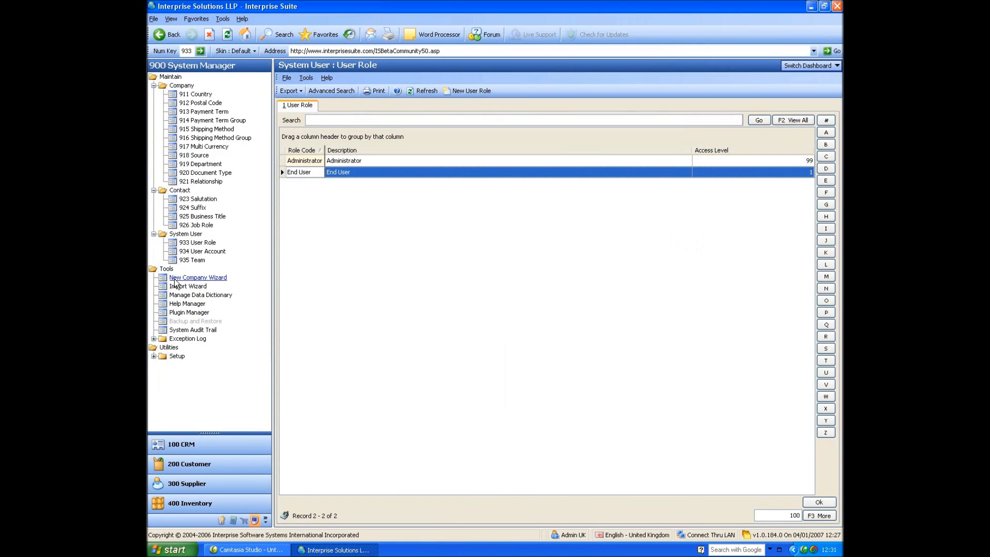
Open the Company Checklist from the Setup utilities and advance the Company Setup Wizard to the Company category.
{"action": "left_click", "coordinate": [154, 355]}
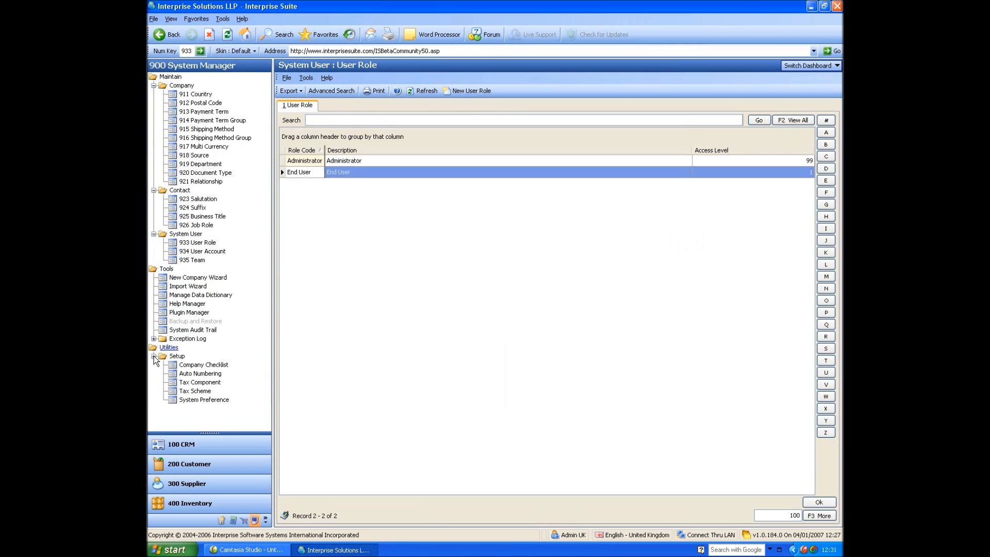
{"action": "left_click", "coordinate": [205, 365]}
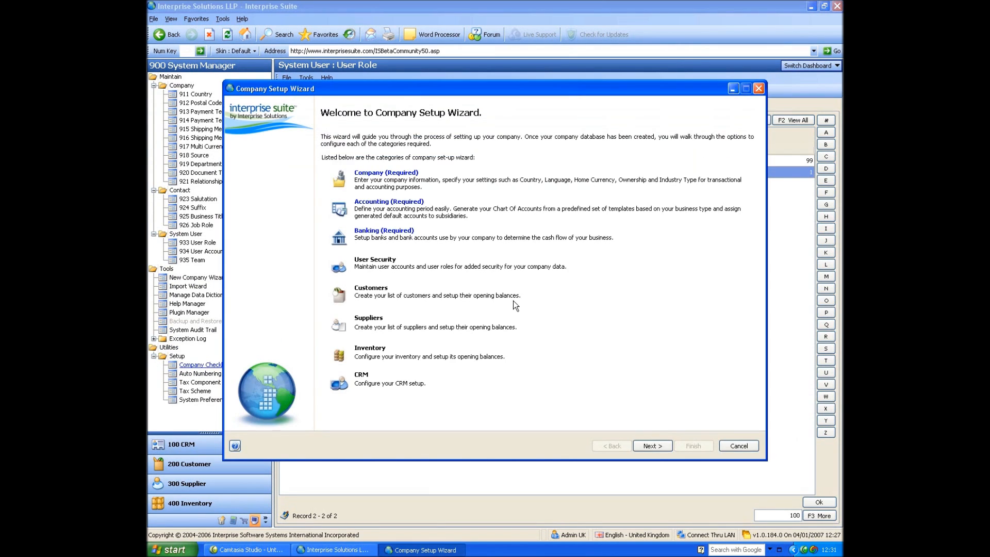
{"action": "left_click_drag", "start_coordinate": [471, 89], "coordinate": [495, 90]}
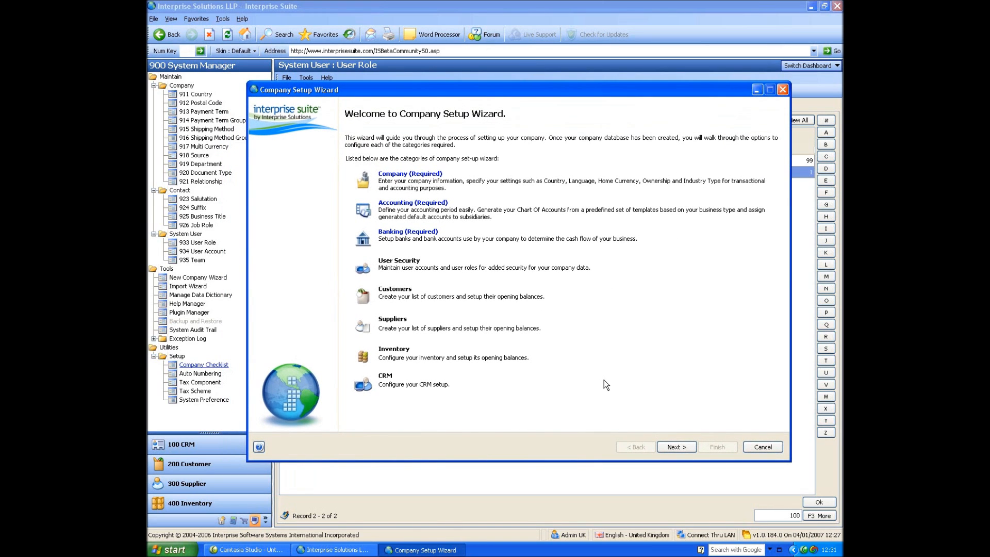
{"action": "left_click", "coordinate": [681, 447]}
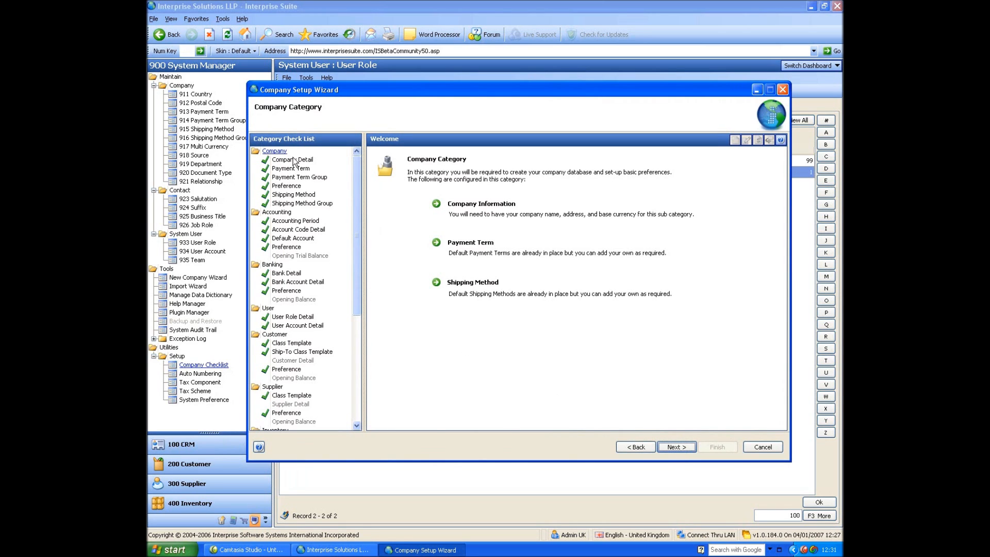
Review the wizard's company information, payment terms, payment term groups and general preferences.
{"action": "left_click", "coordinate": [676, 447]}
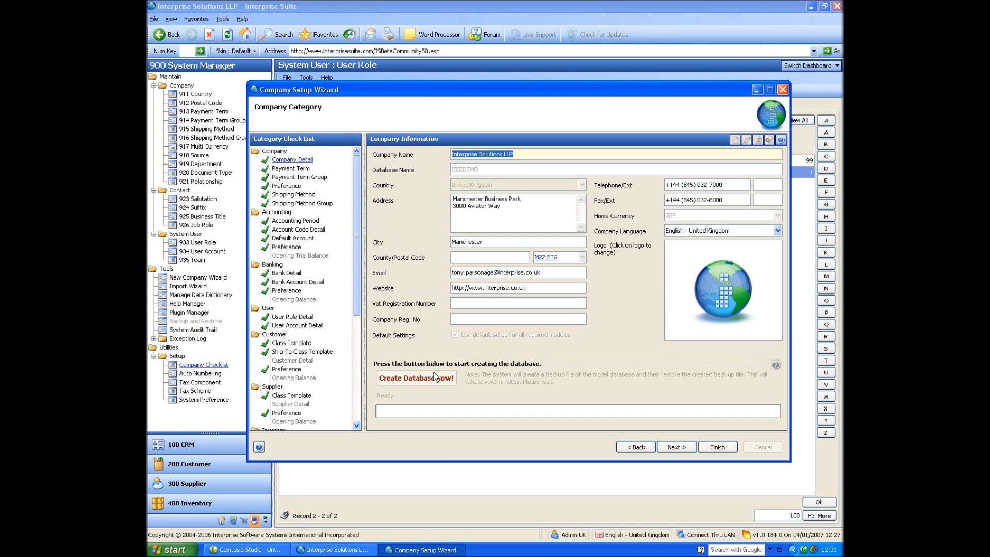
{"action": "left_click", "coordinate": [672, 446]}
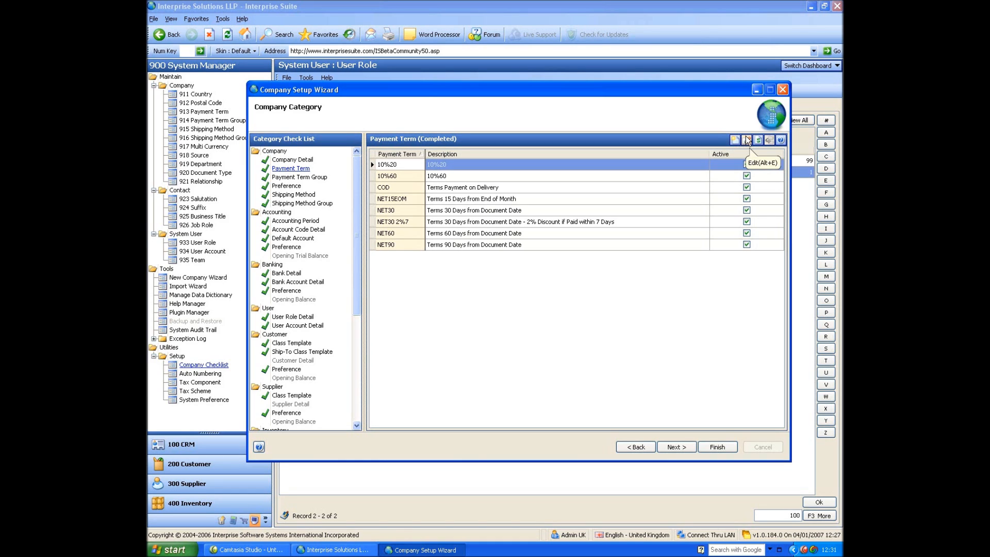
{"action": "left_click", "coordinate": [459, 215]}
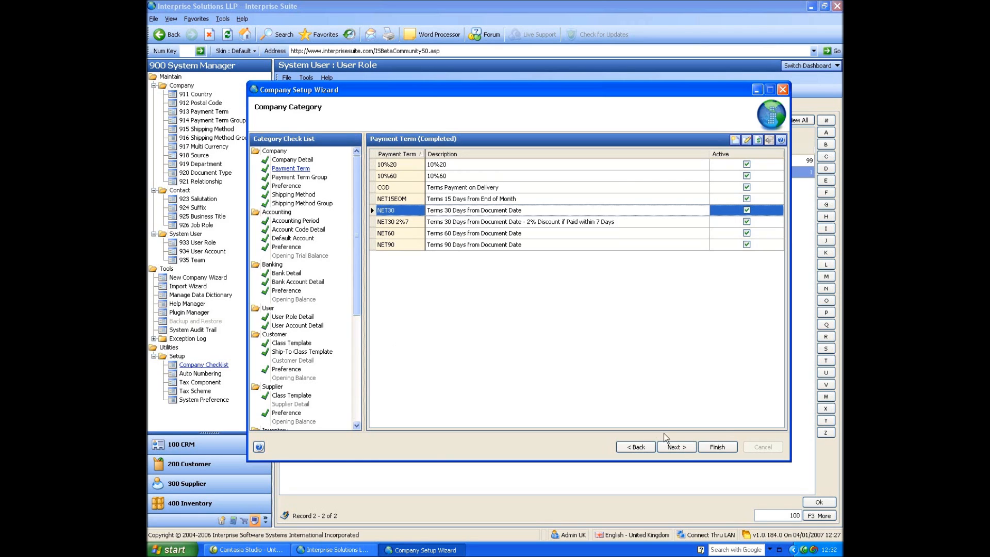
{"action": "left_click", "coordinate": [677, 446]}
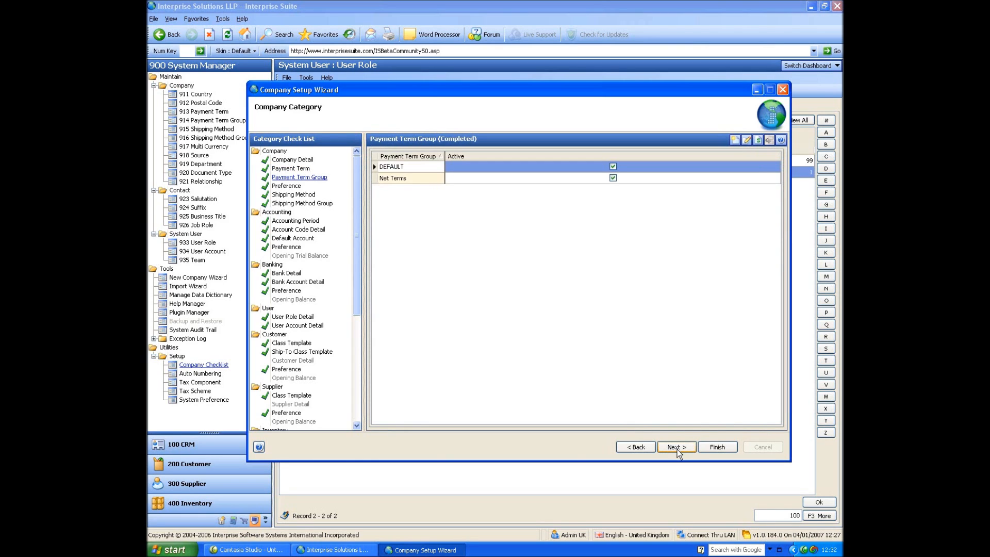
{"action": "left_click", "coordinate": [676, 447]}
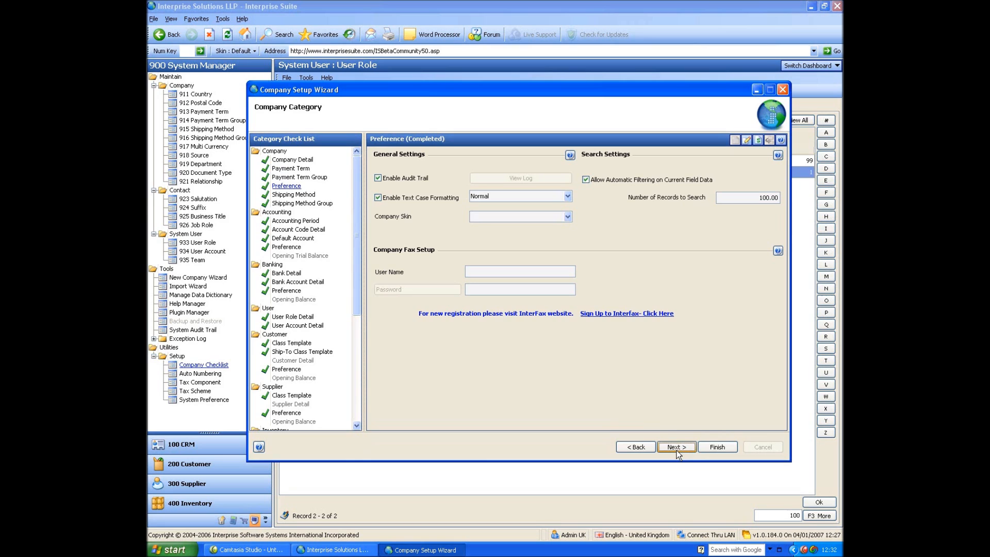
Review the accounting period, the chart of accounts and the account preference in the Accounting category.
{"action": "left_click", "coordinate": [310, 223]}
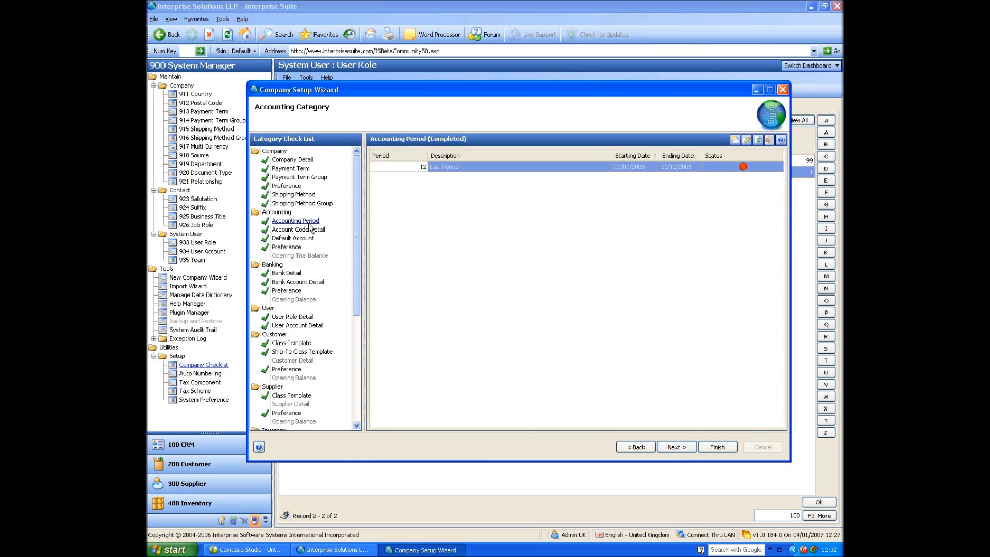
{"action": "left_click", "coordinate": [308, 231]}
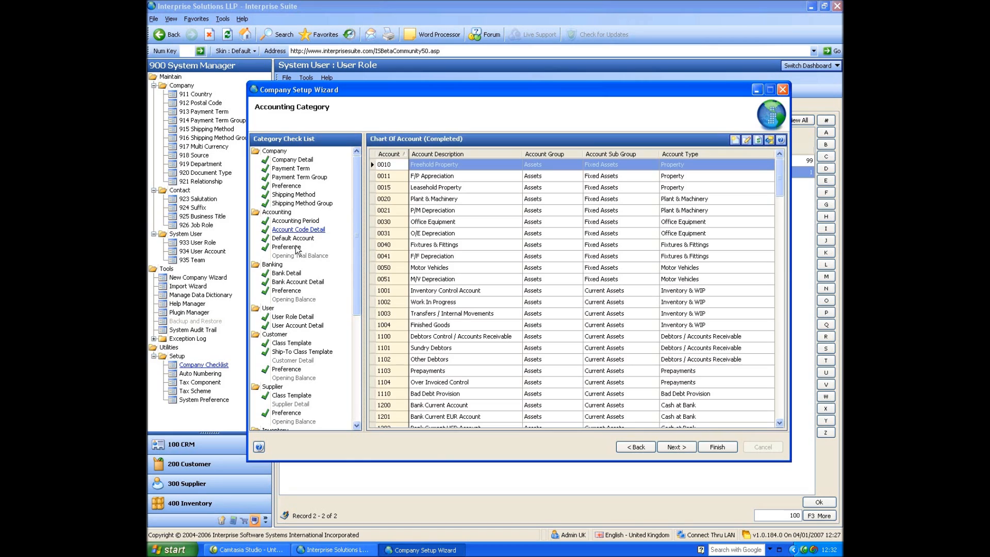
{"action": "left_click", "coordinate": [294, 249]}
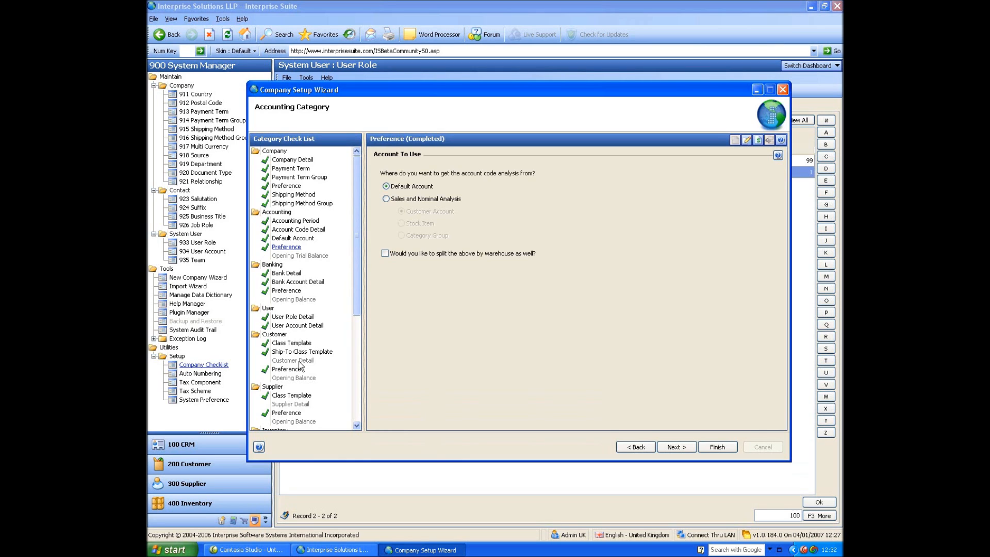
Show the Customer Detail list, view the New Customer Wizard's first page and cancel it.
{"action": "left_click", "coordinate": [291, 361]}
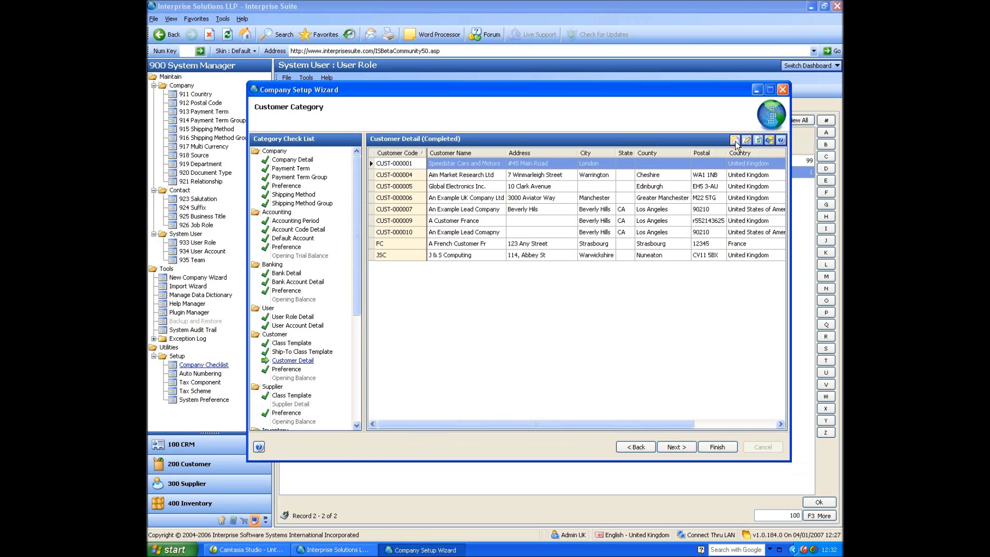
{"action": "left_click", "coordinate": [735, 141]}
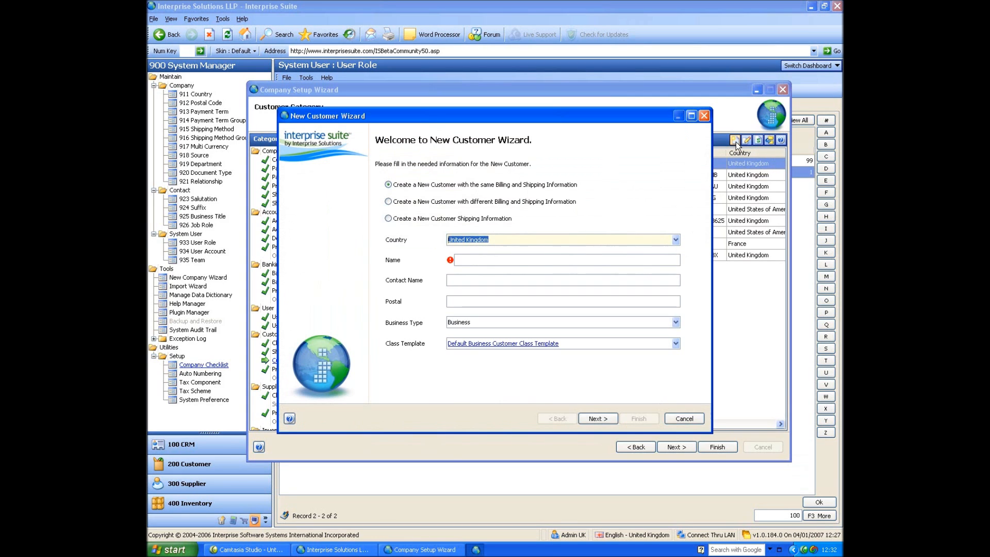
{"action": "left_click", "coordinate": [695, 421]}
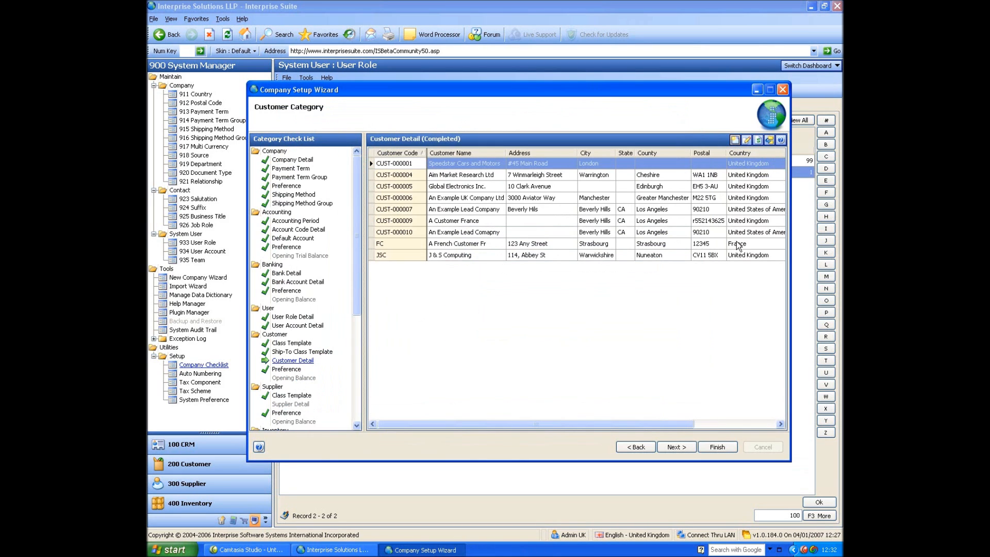
Start a customer data import from a Microsoft Excel file and list the Accounting tables available as import targets.
{"action": "left_click", "coordinate": [768, 140]}
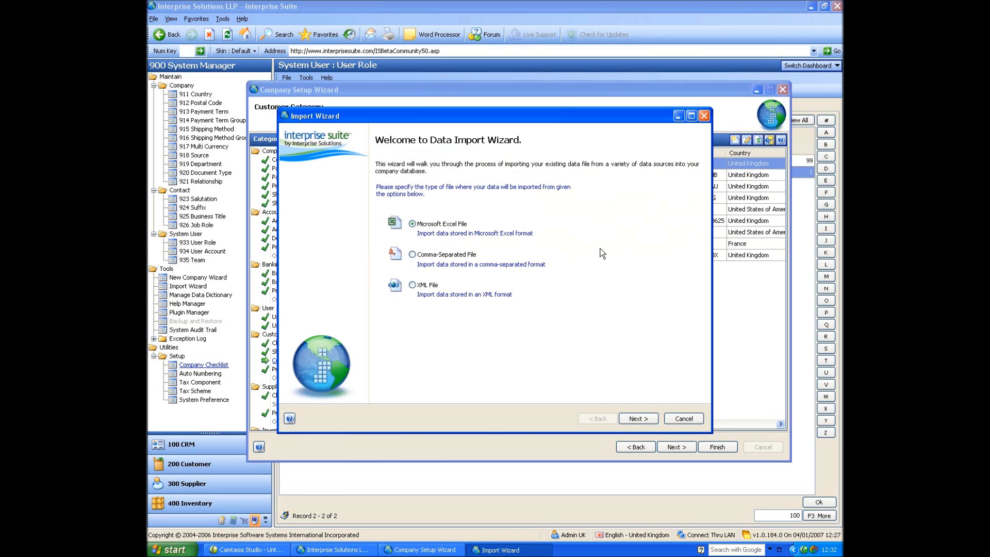
{"action": "left_click", "coordinate": [636, 419]}
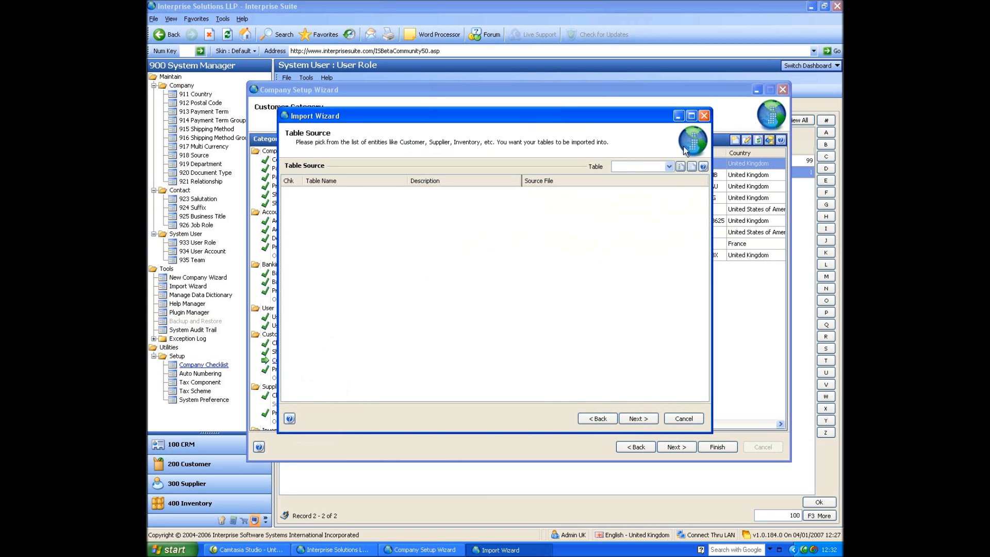
{"action": "left_click", "coordinate": [669, 166]}
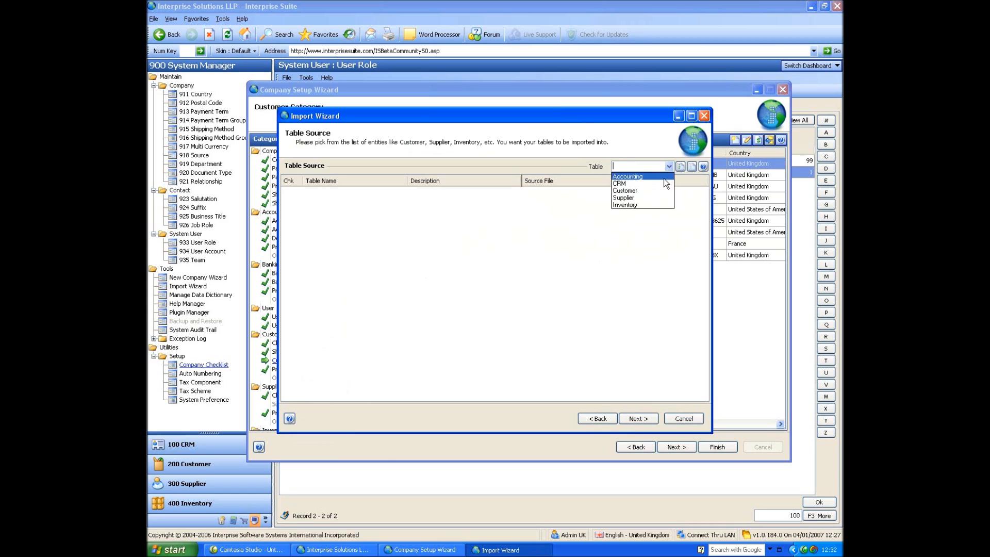
{"action": "left_click", "coordinate": [664, 178]}
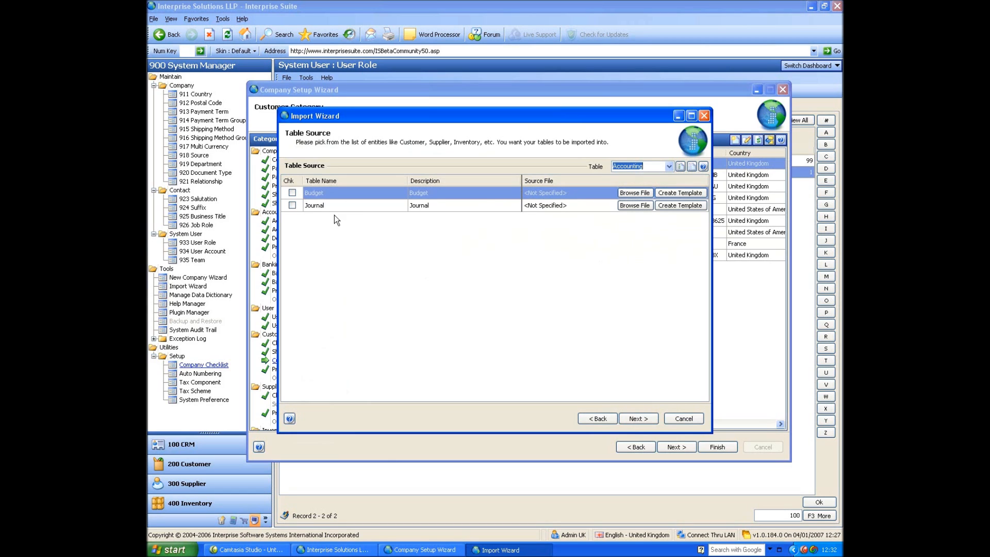
Review the importable tables for the CRM, Customer and Supplier entities in the Import Wizard.
{"action": "left_click", "coordinate": [668, 166]}
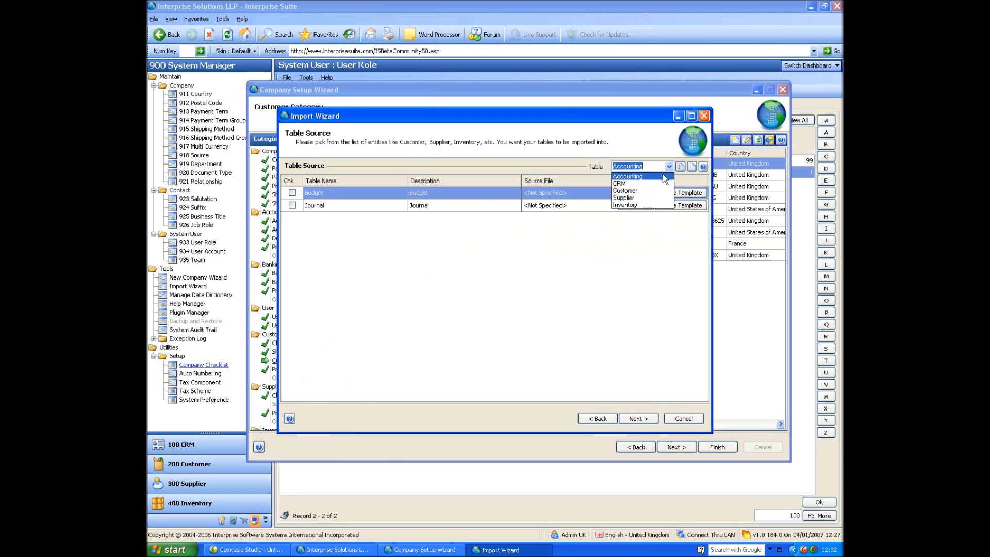
{"action": "left_click", "coordinate": [644, 183]}
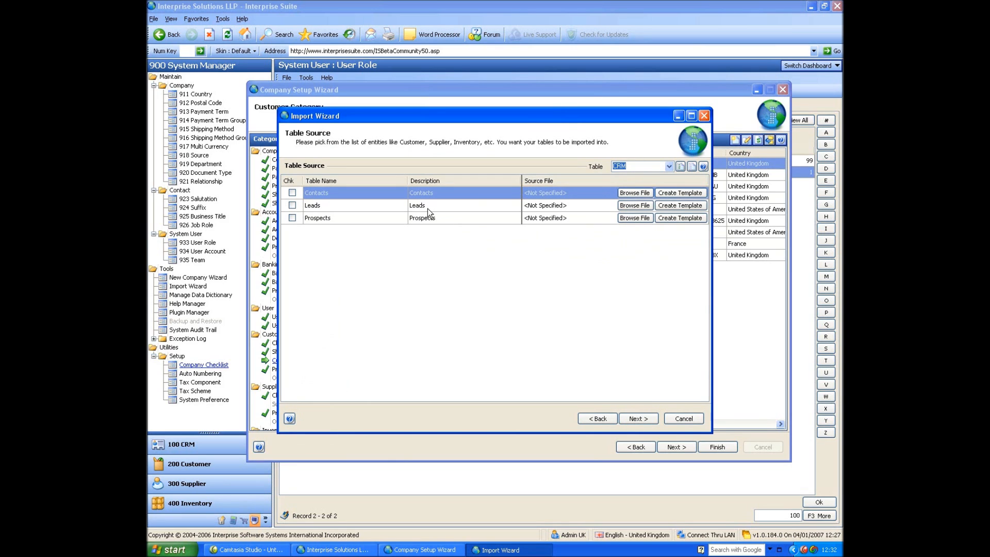
{"action": "left_click", "coordinate": [670, 168]}
{"action": "left_click", "coordinate": [644, 190]}
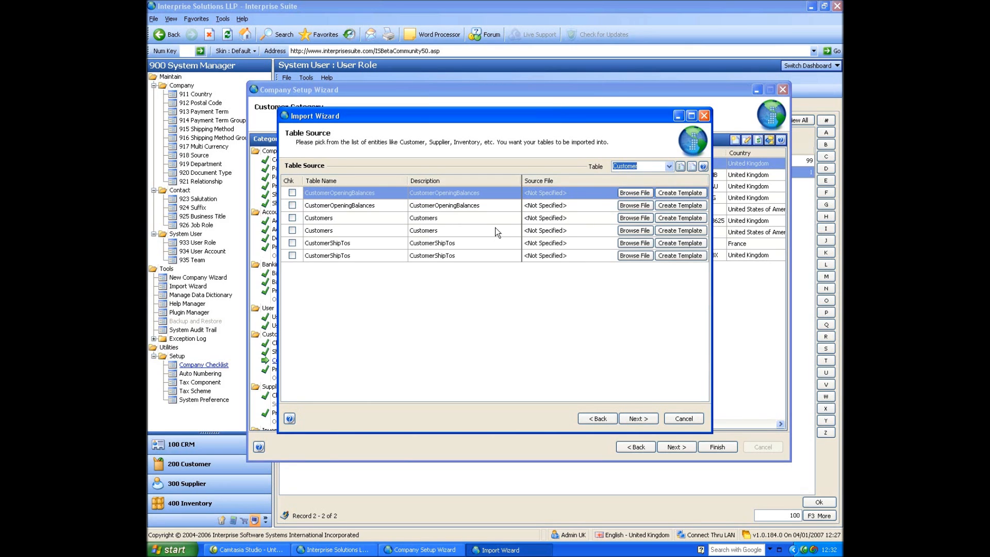
{"action": "left_click", "coordinate": [669, 167]}
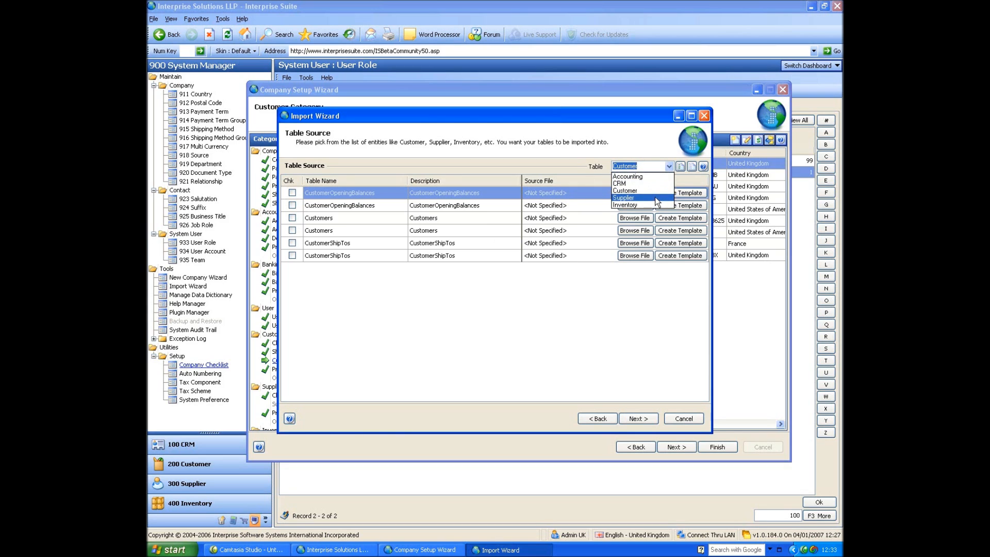
{"action": "left_click", "coordinate": [655, 198]}
{"action": "left_click", "coordinate": [669, 167]}
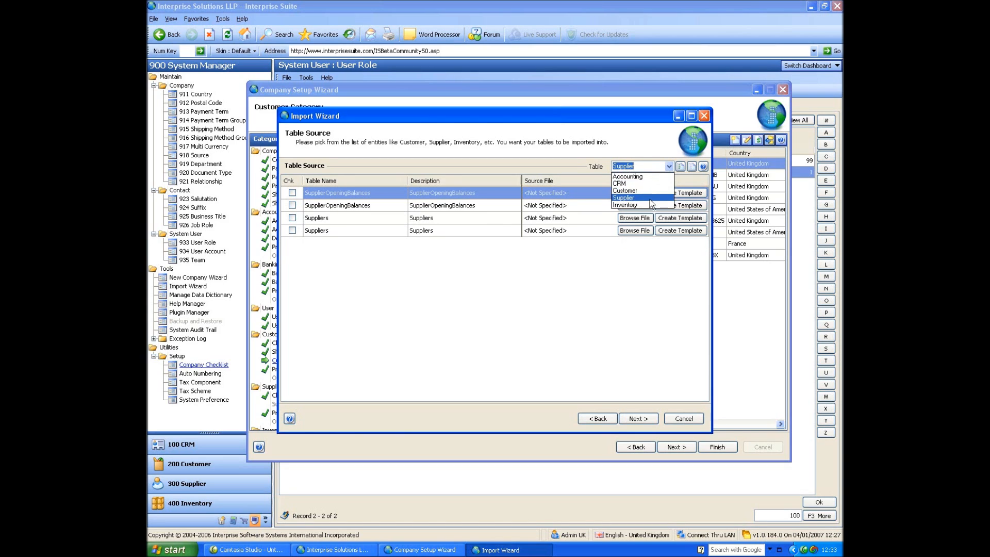